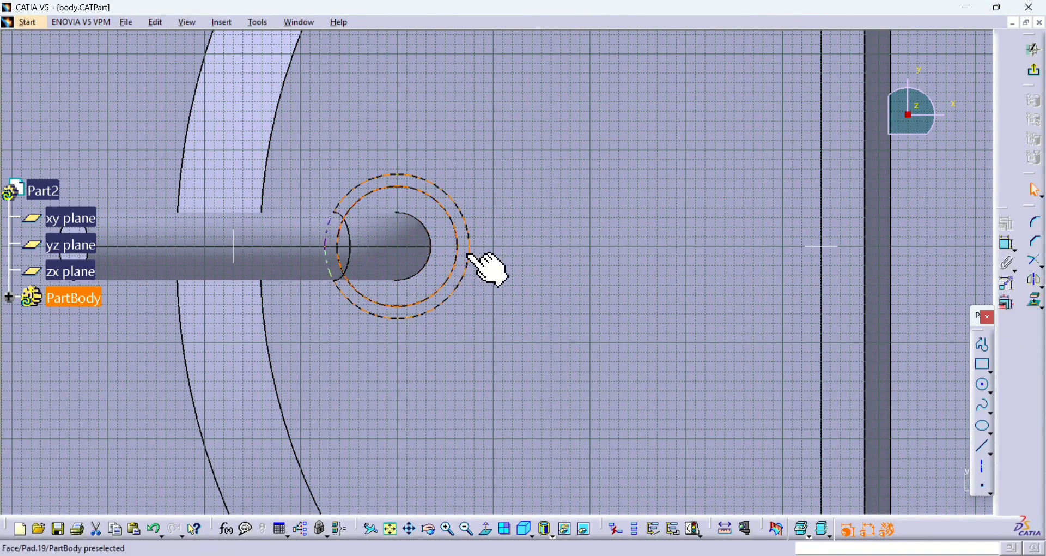
click(471, 256)
click(1037, 301)
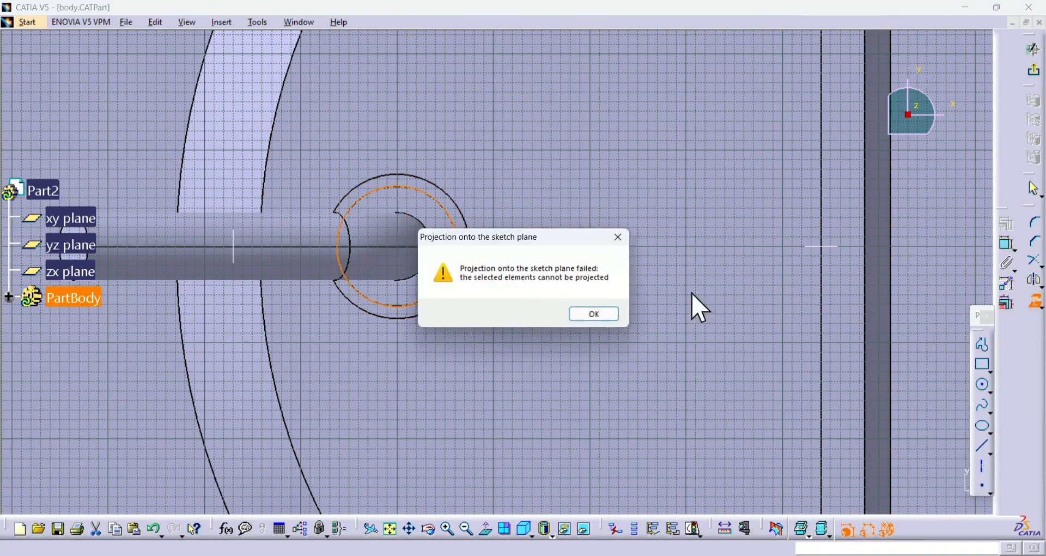
click(619, 238)
click(1035, 301)
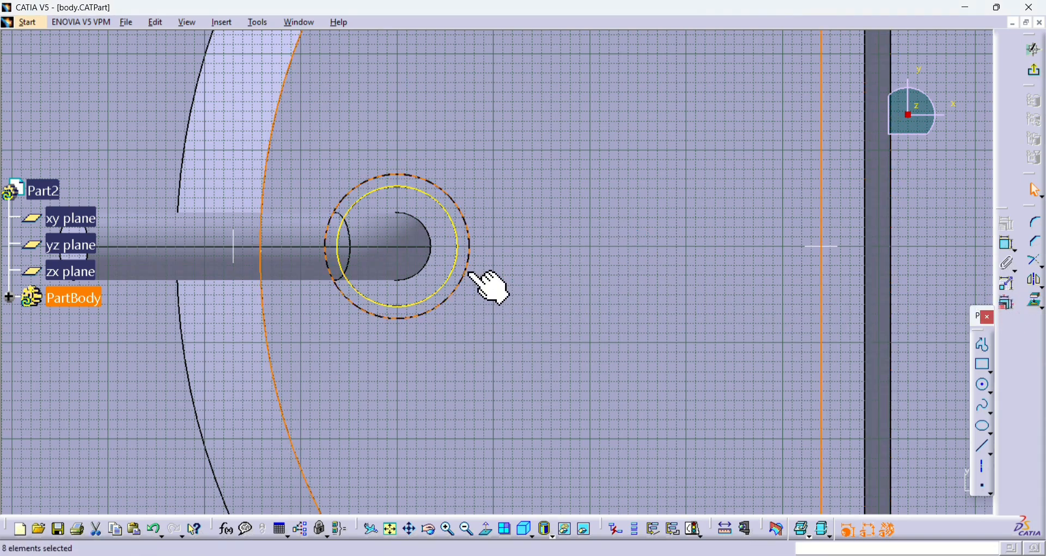
click(725, 339)
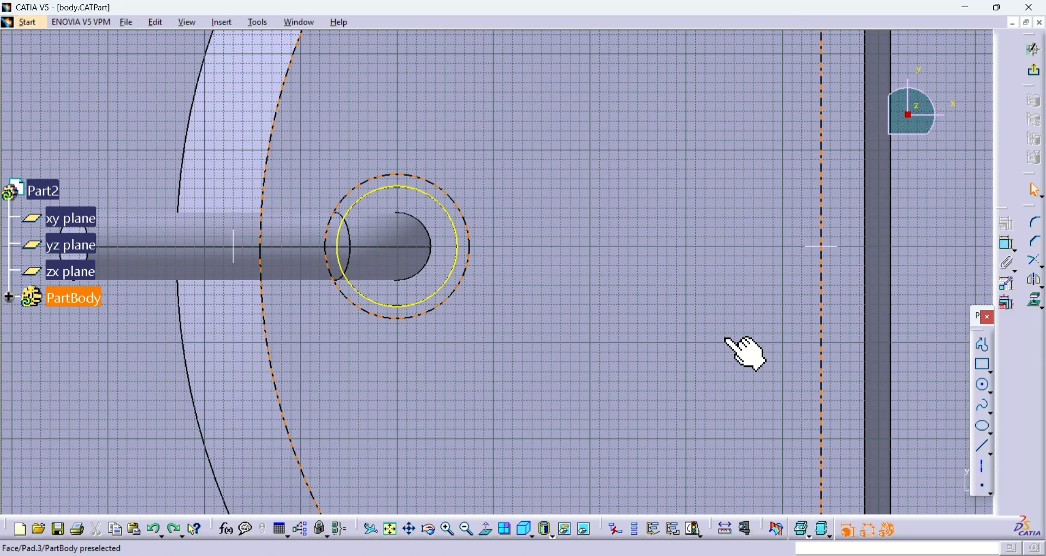
key(ctrl+z)
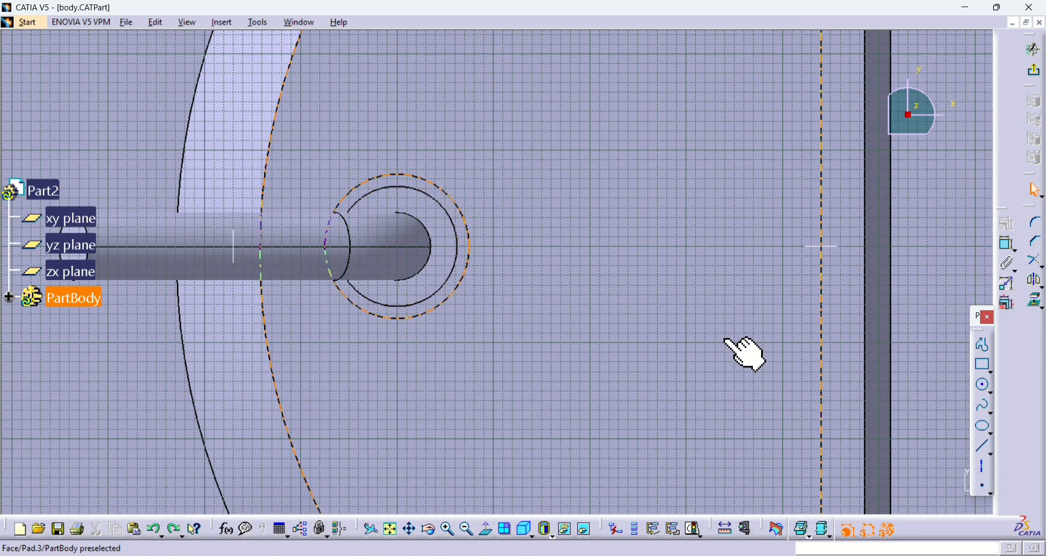
Step: Project the inner and outer circular edges of the vertical exhaust pipe onto the sketch plane and finish the sketch
click(1035, 302)
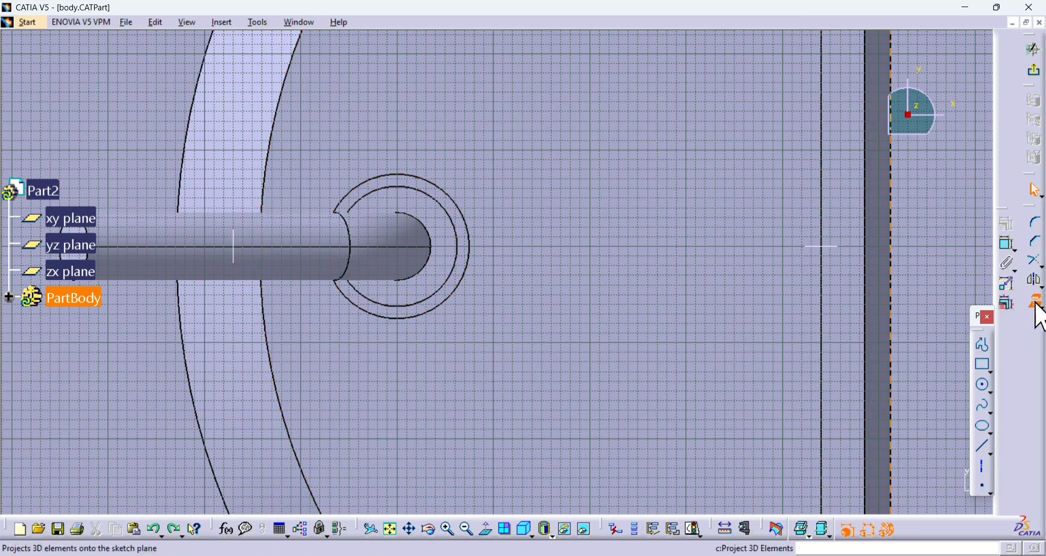
click(461, 283)
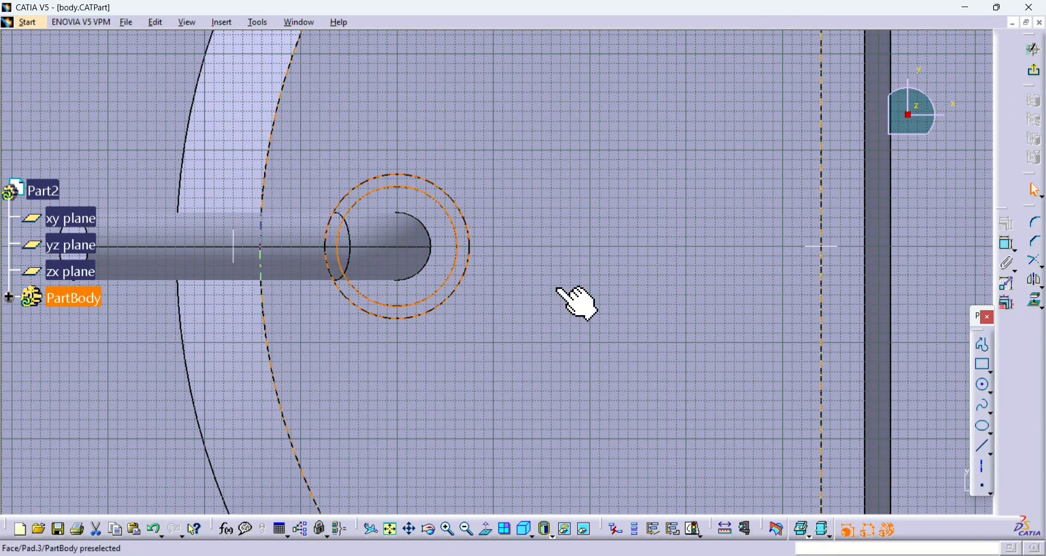
click(794, 322)
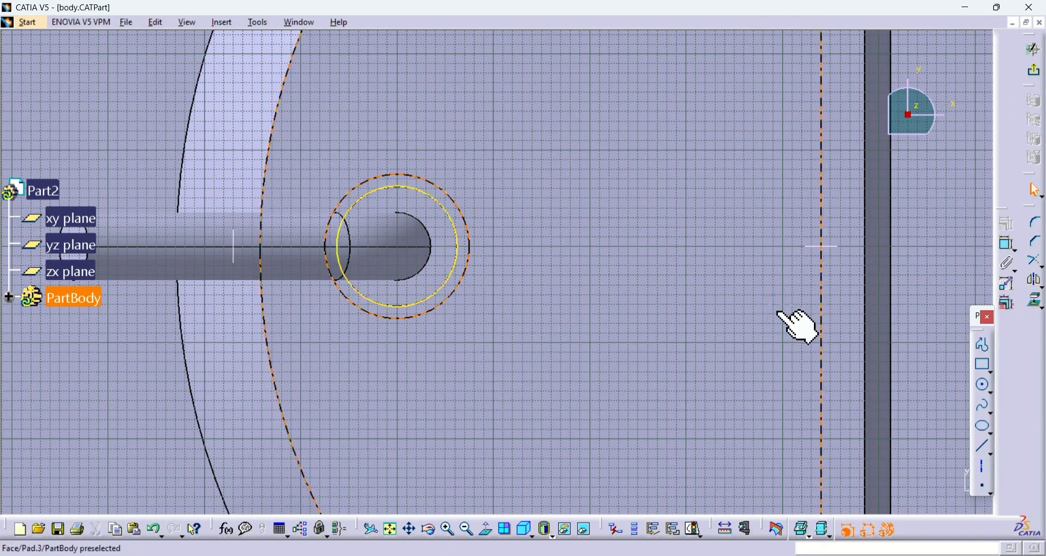
click(594, 325)
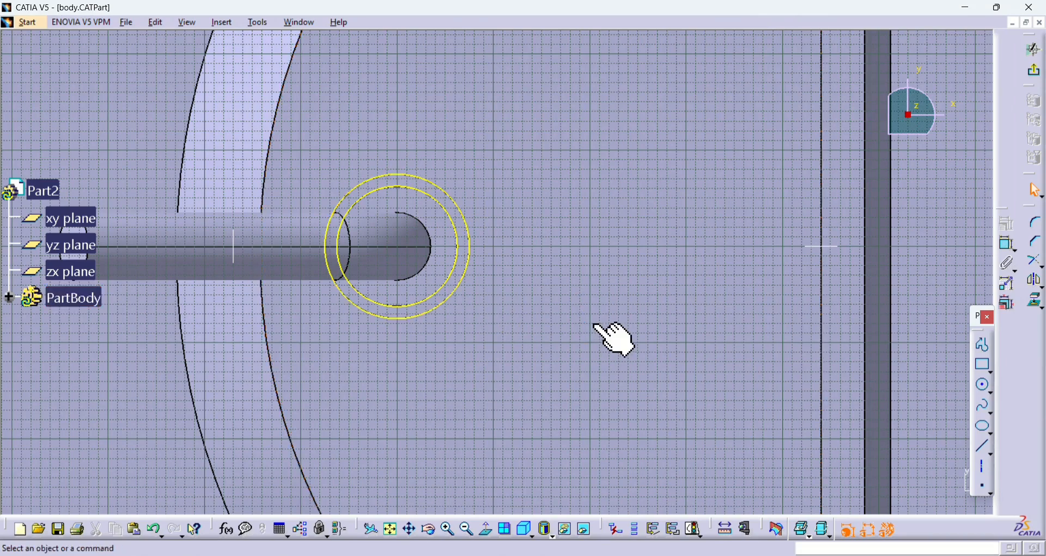
click(1035, 69)
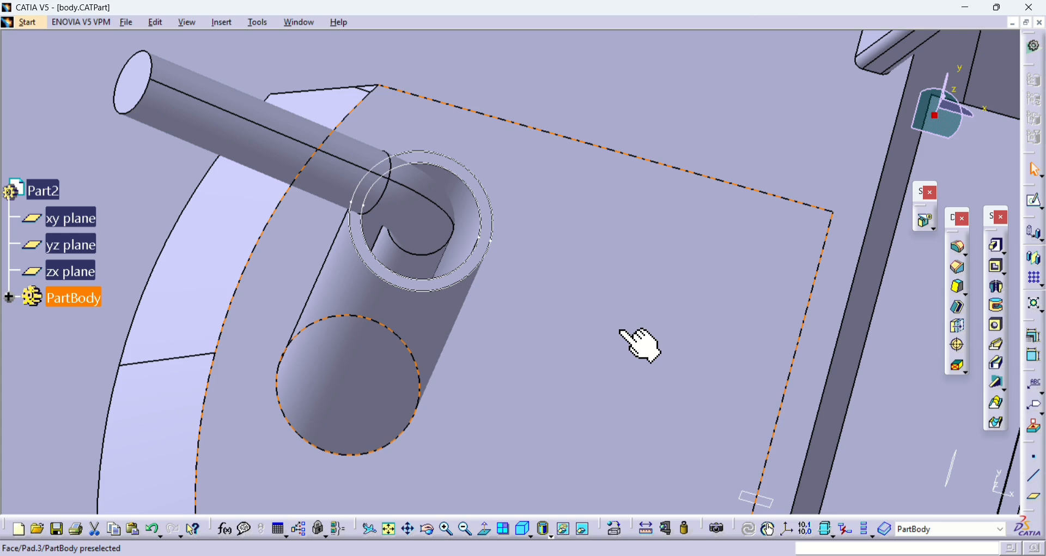
Step: Pad the ring sketch at the exhaust pipe's end by 12.5 mm with the direction reversed
click(390, 529)
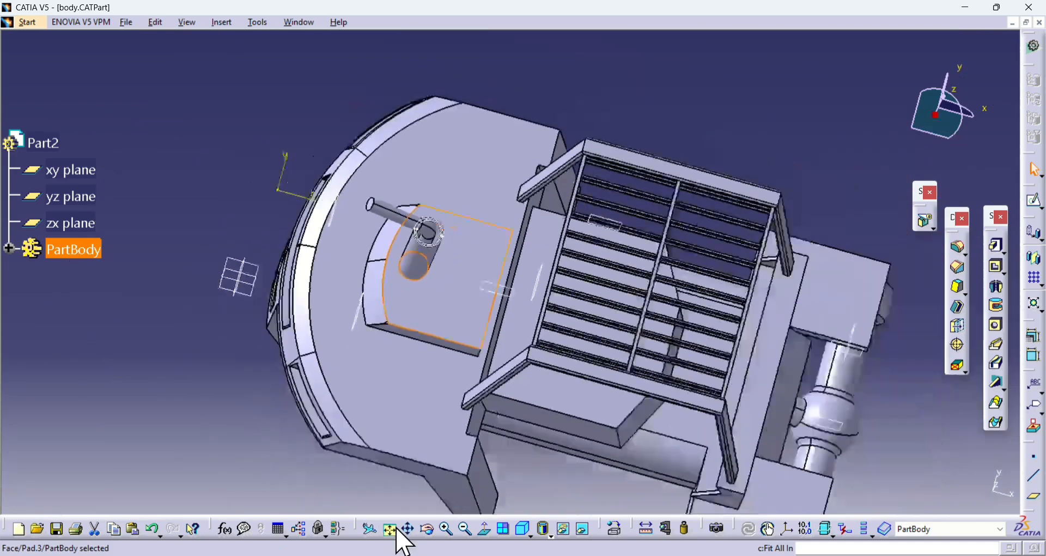
click(315, 434)
click(452, 530)
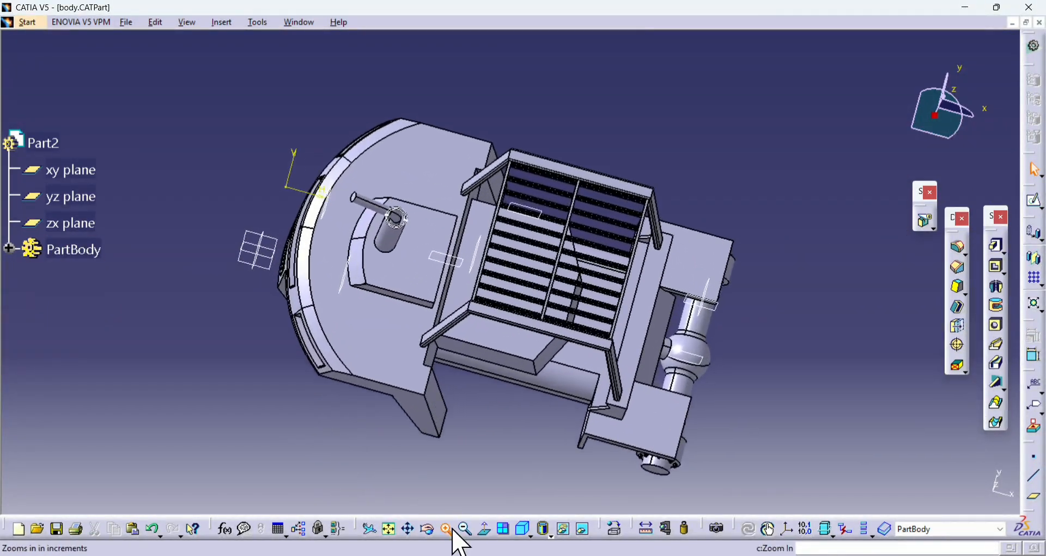
click(454, 531)
click(452, 532)
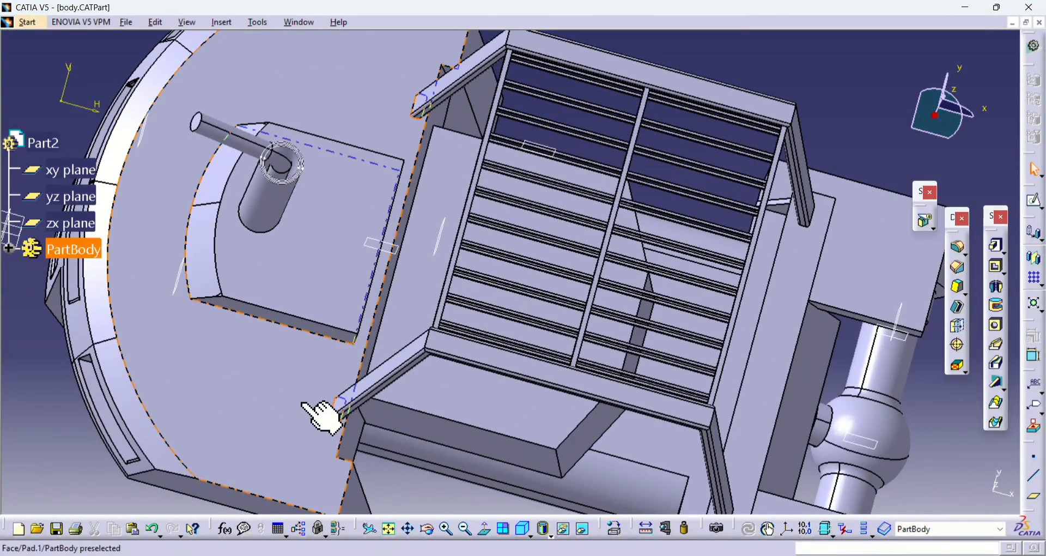
click(996, 246)
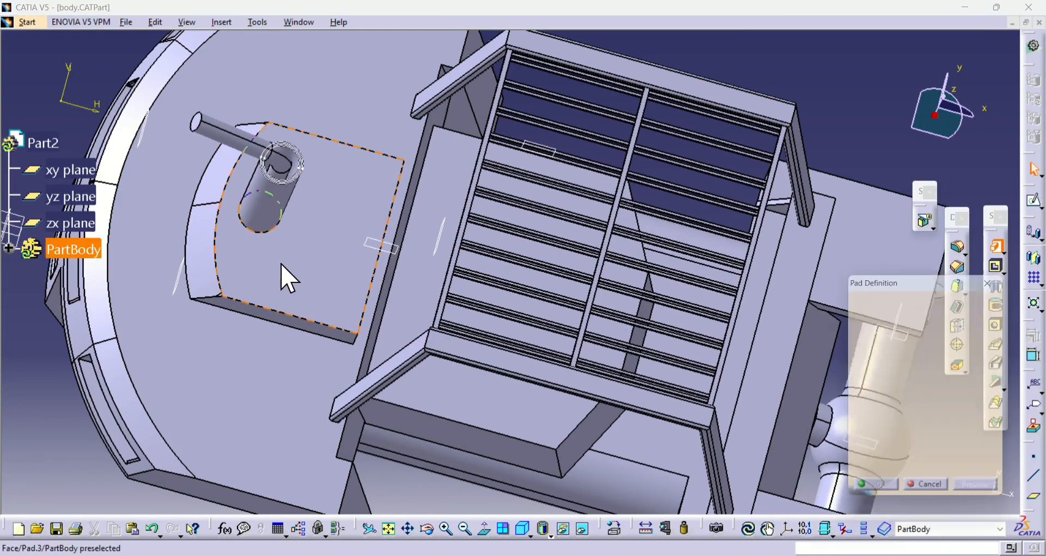
click(299, 177)
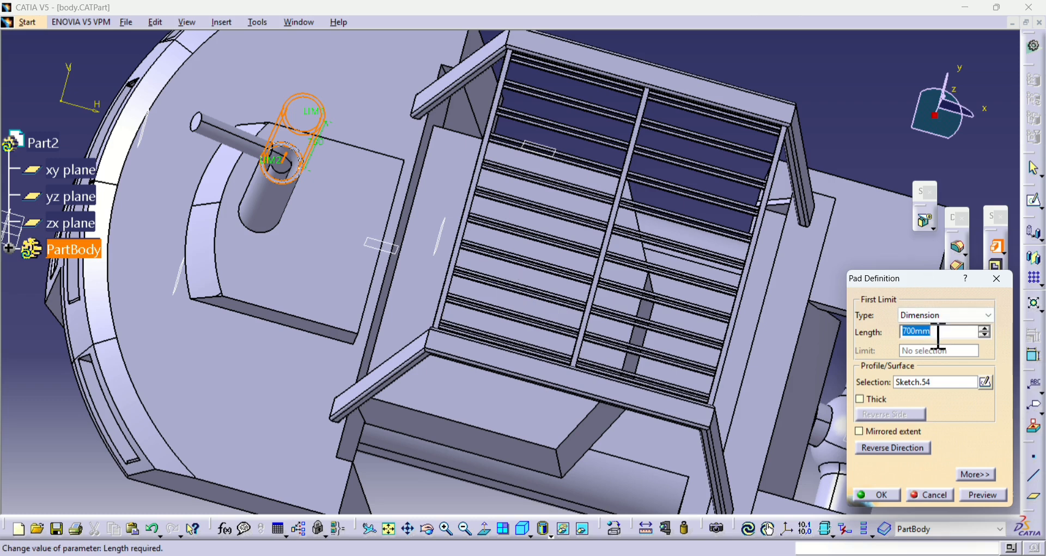
text(12.5)
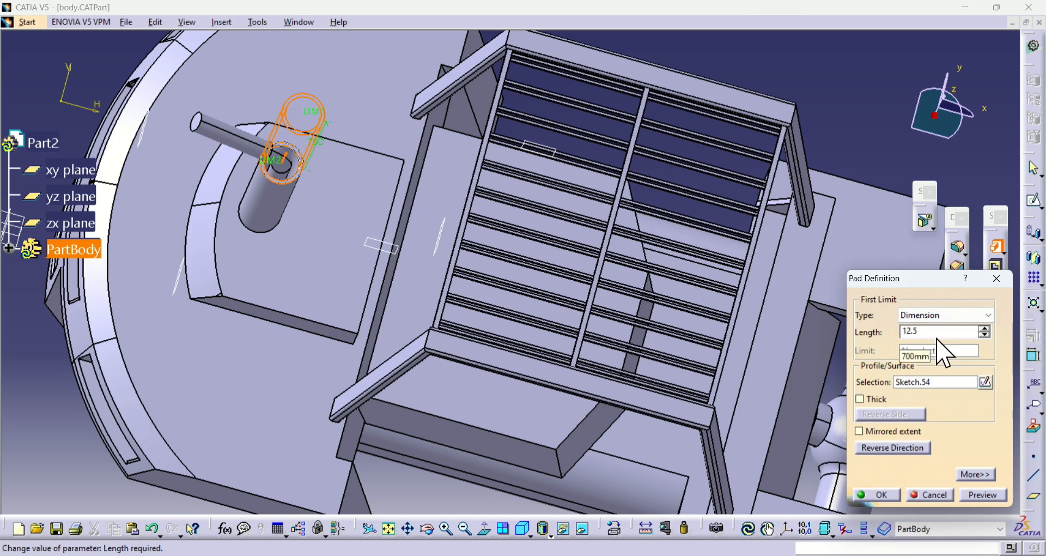
click(983, 494)
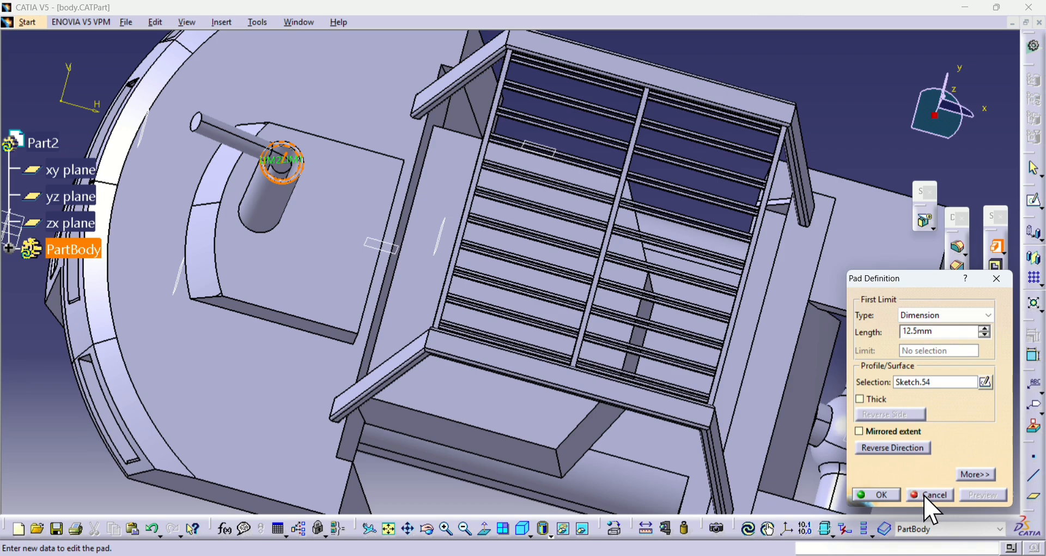
click(872, 450)
click(875, 495)
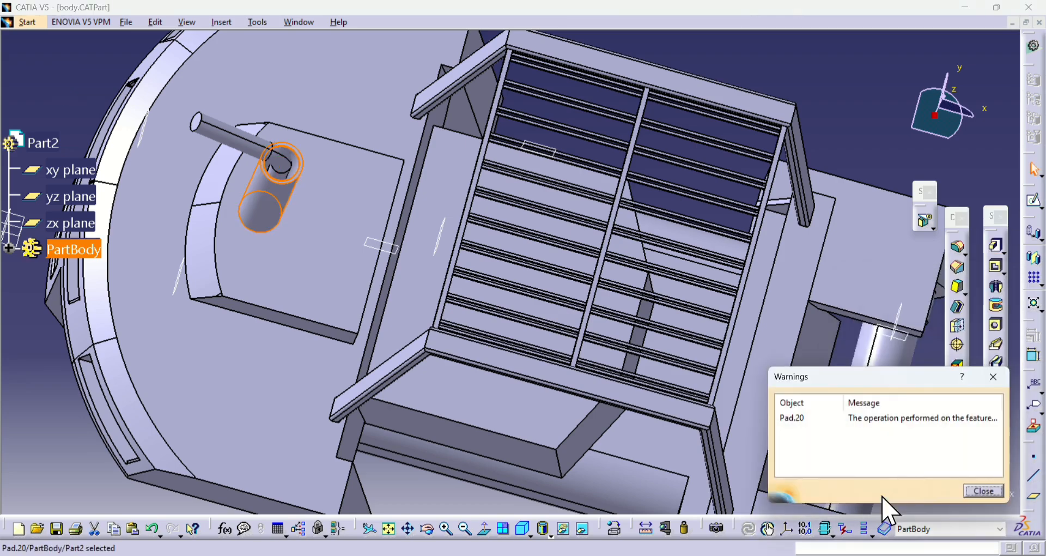
click(984, 492)
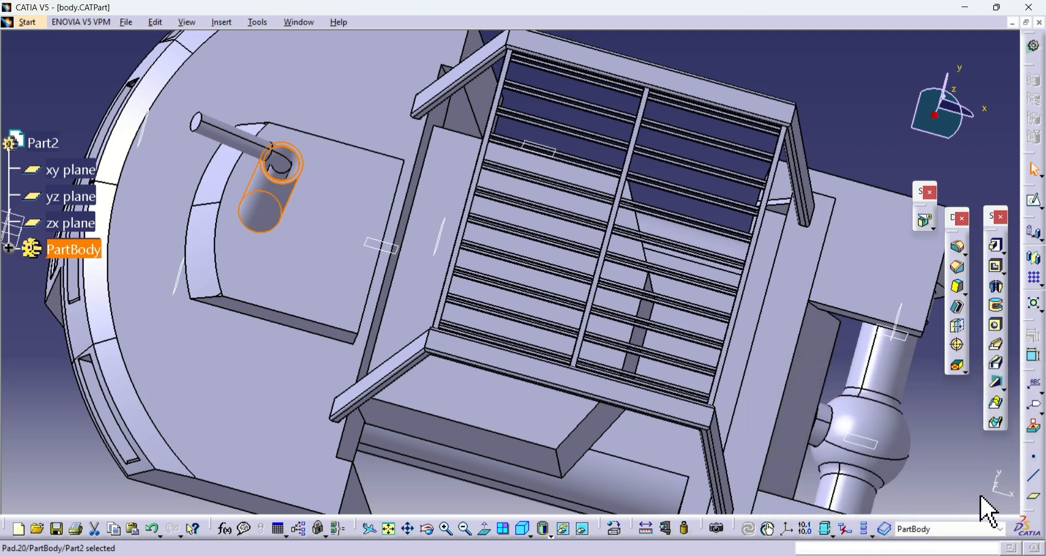
click(815, 88)
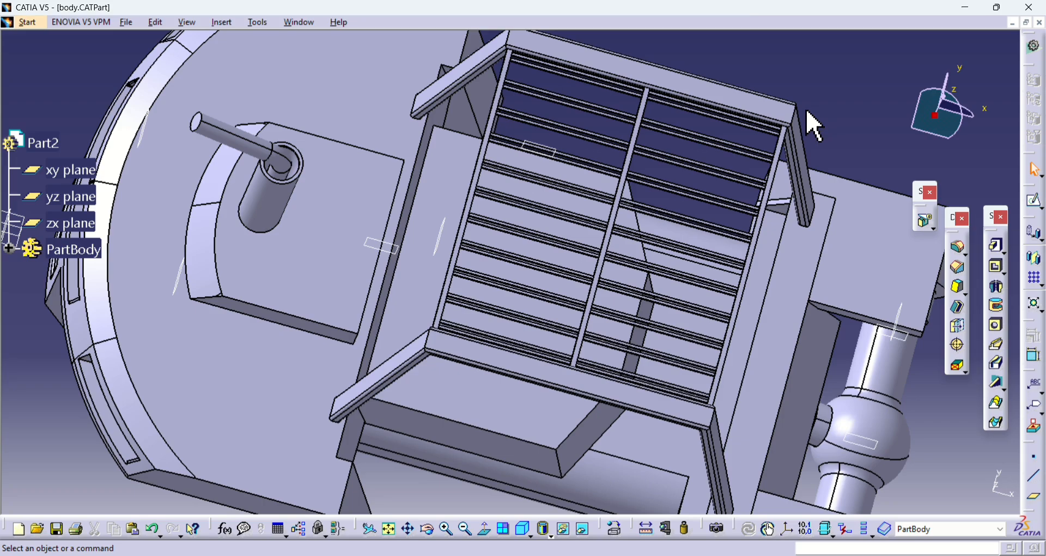
Step: Start a sketch on the notched side face of the bracket that supports the cab frame
middle_drag(813, 122, 528, 366)
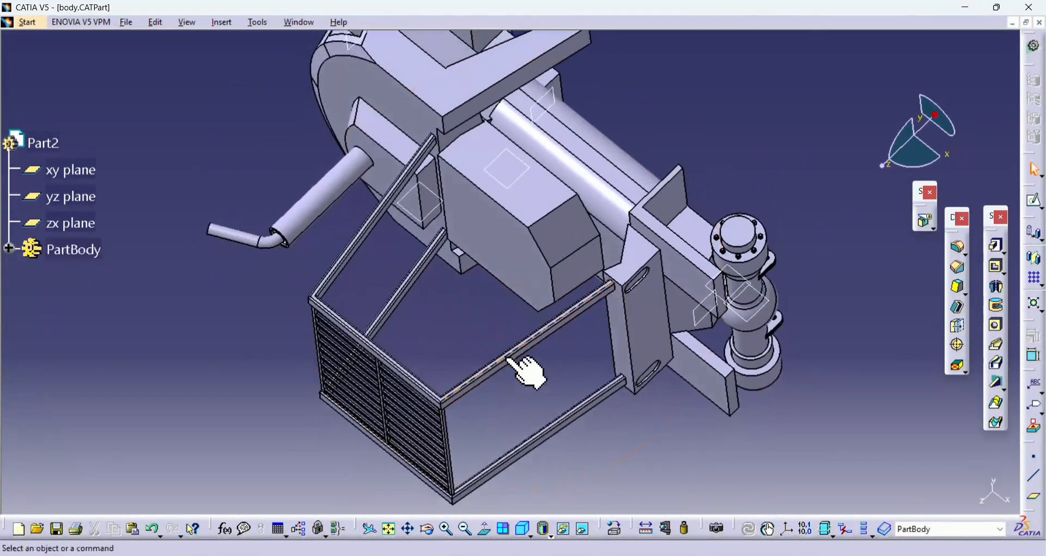
click(446, 529)
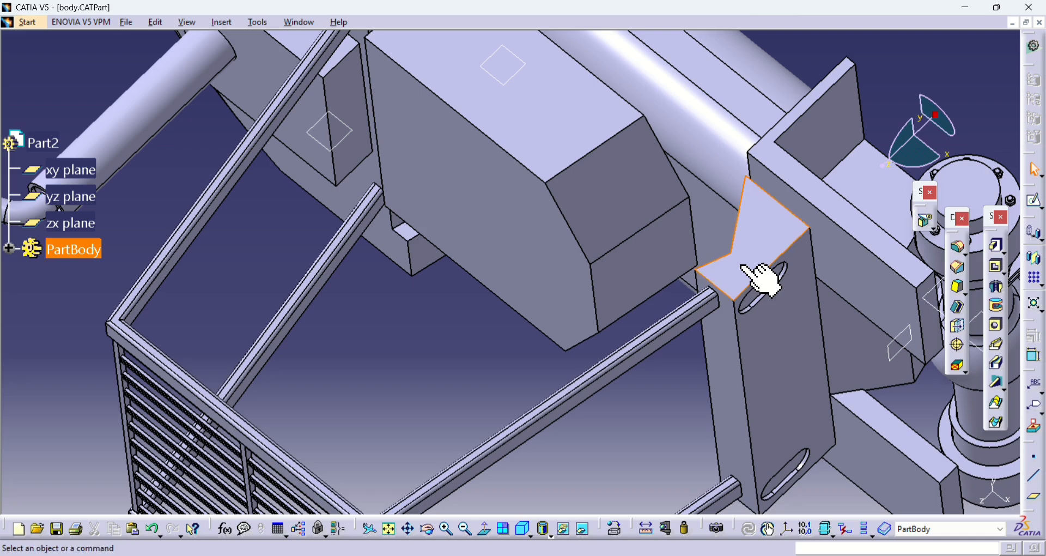
click(752, 272)
click(1035, 207)
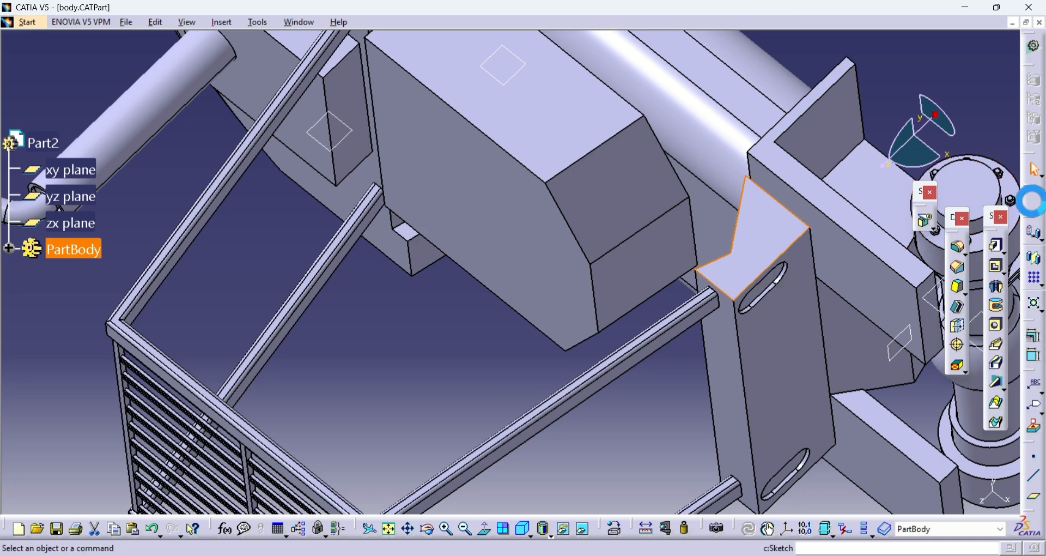
click(390, 530)
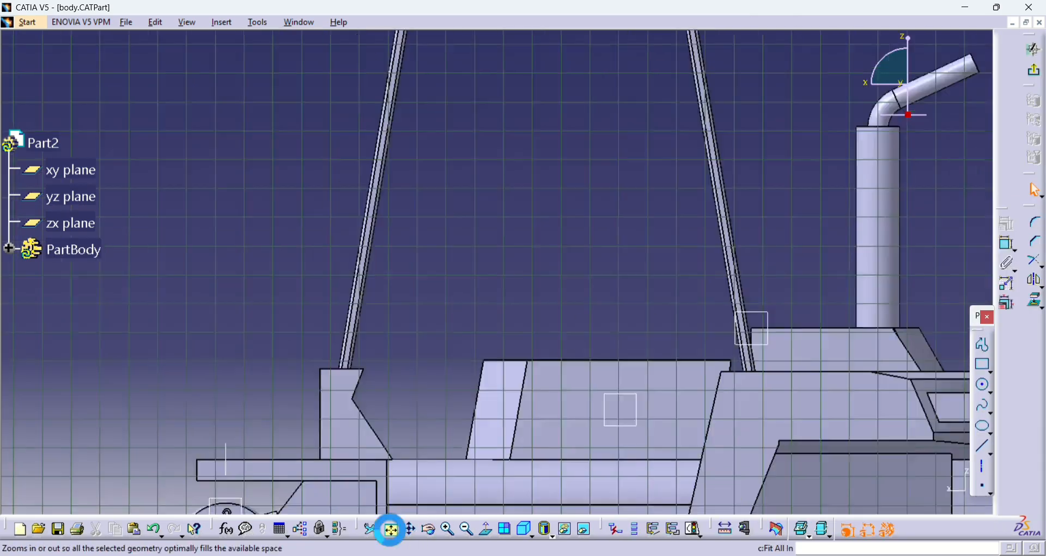
click(448, 530)
click(448, 530)
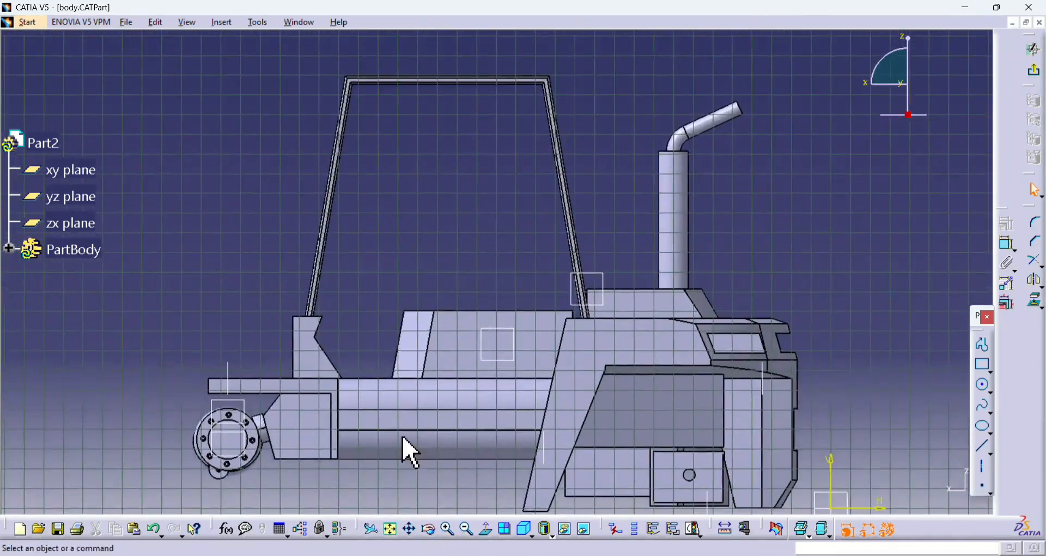
middle_drag(384, 414, 491, 373)
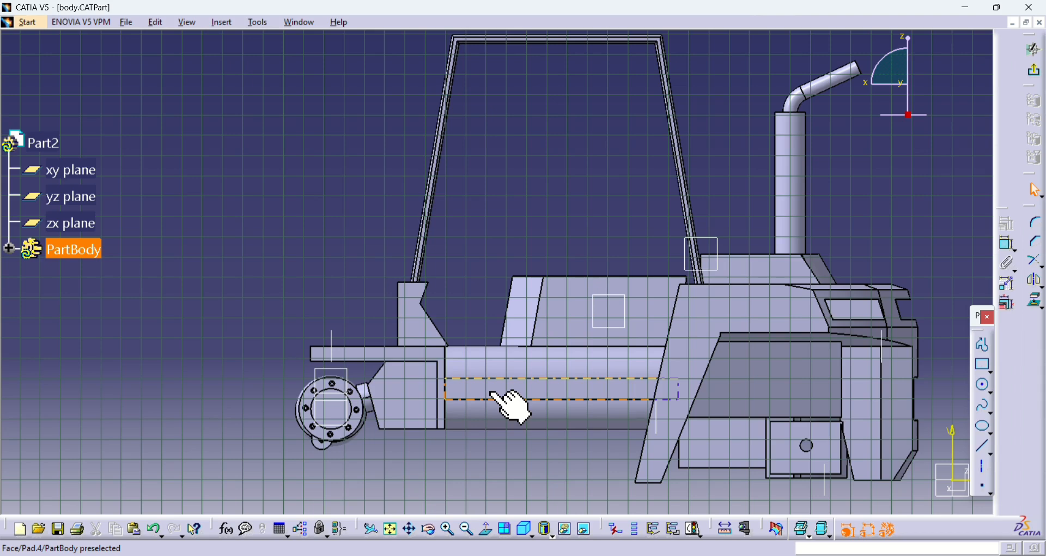
click(984, 447)
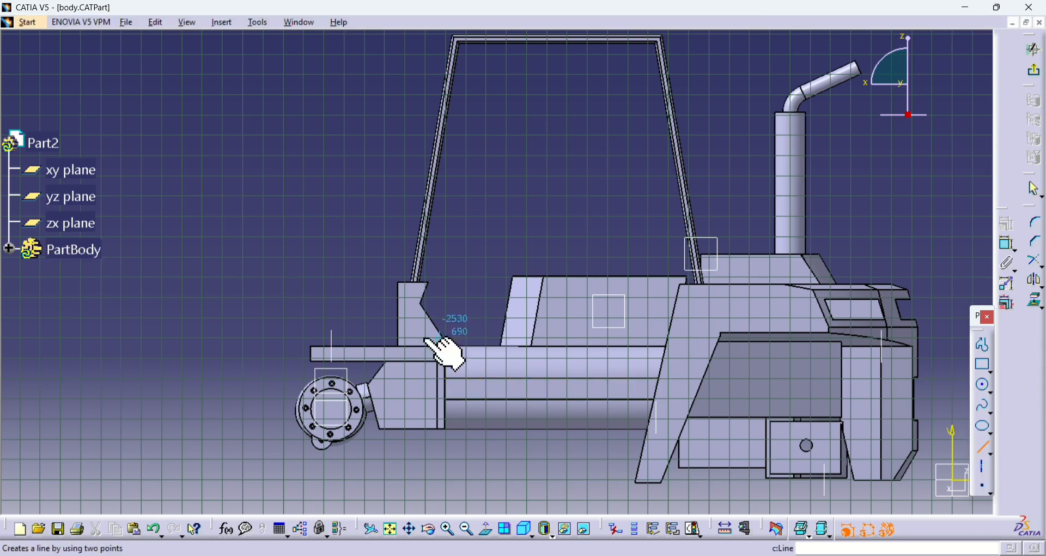
click(409, 333)
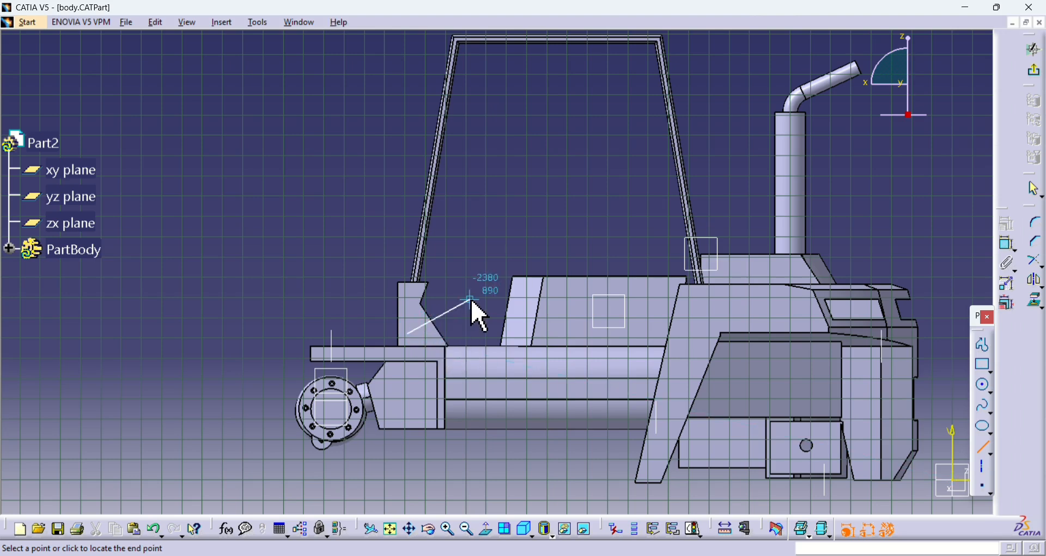
key(Escape)
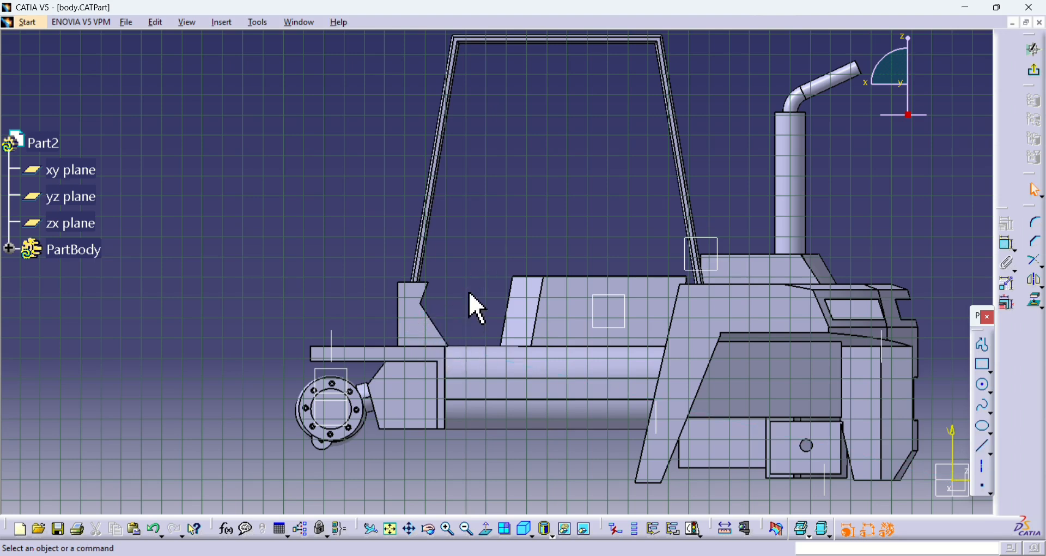
Step: Sketch a horizontal line along the bracket's base and a vertical line up from its inner end to about (-2580, 770)
click(448, 529)
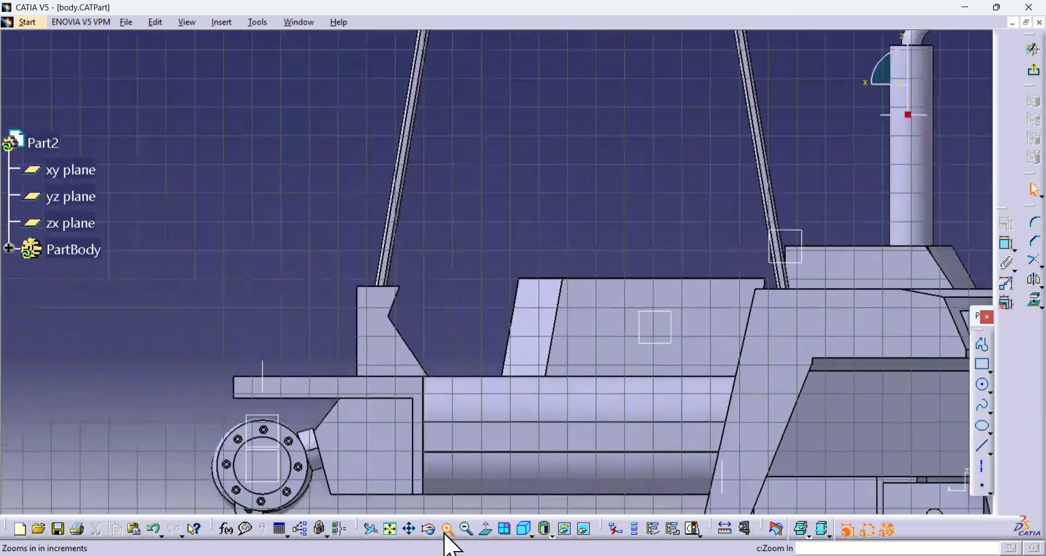
click(984, 446)
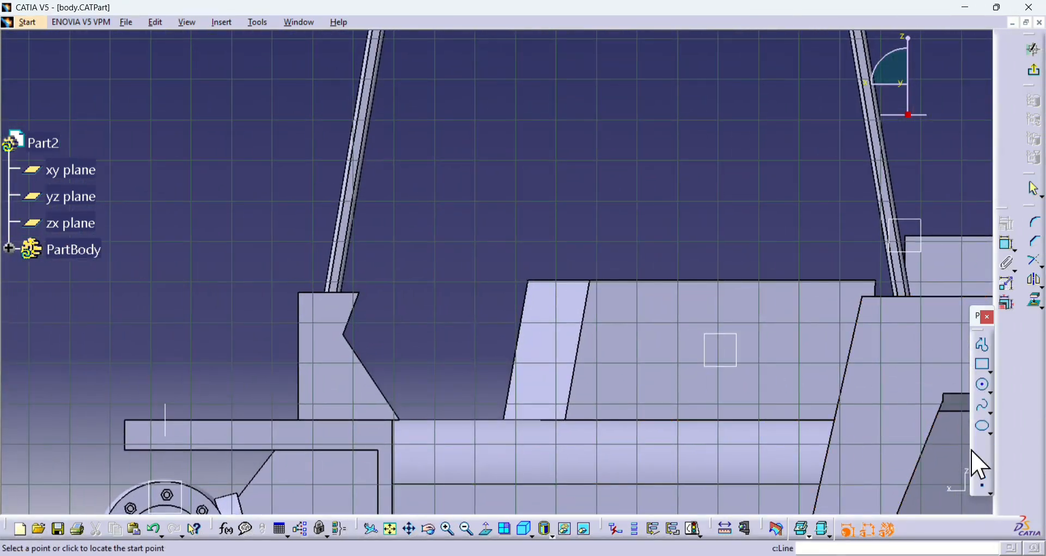
click(314, 421)
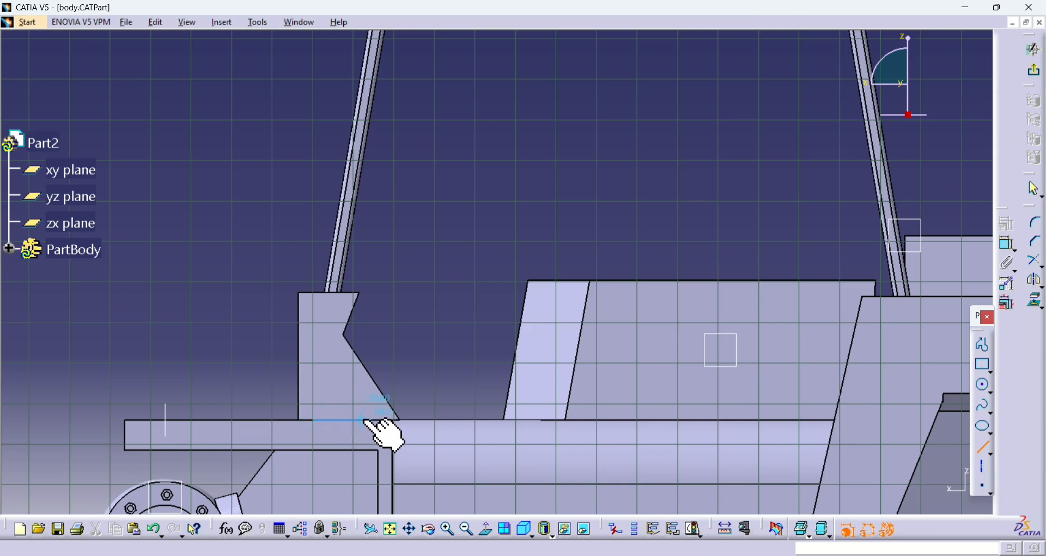
click(373, 420)
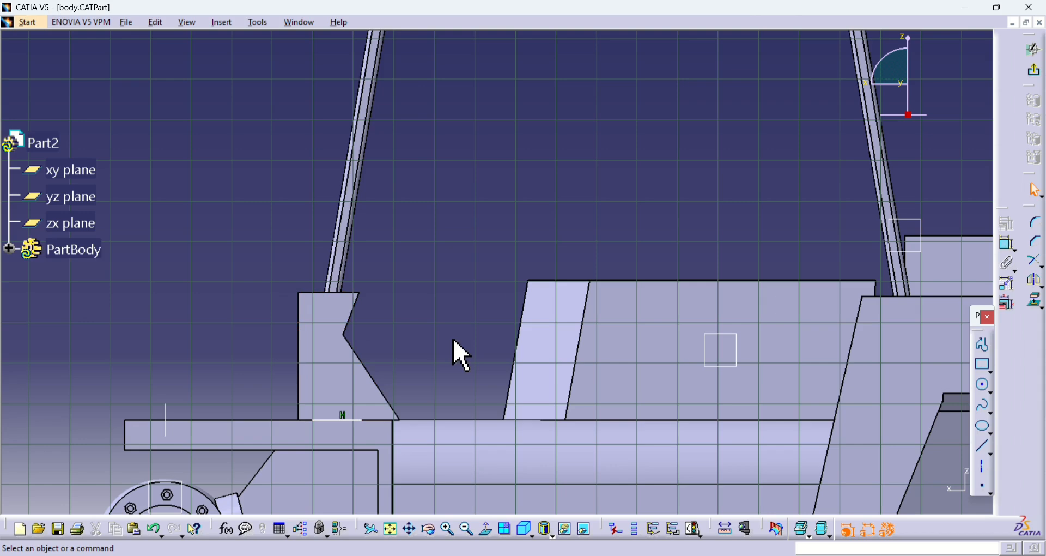
click(985, 447)
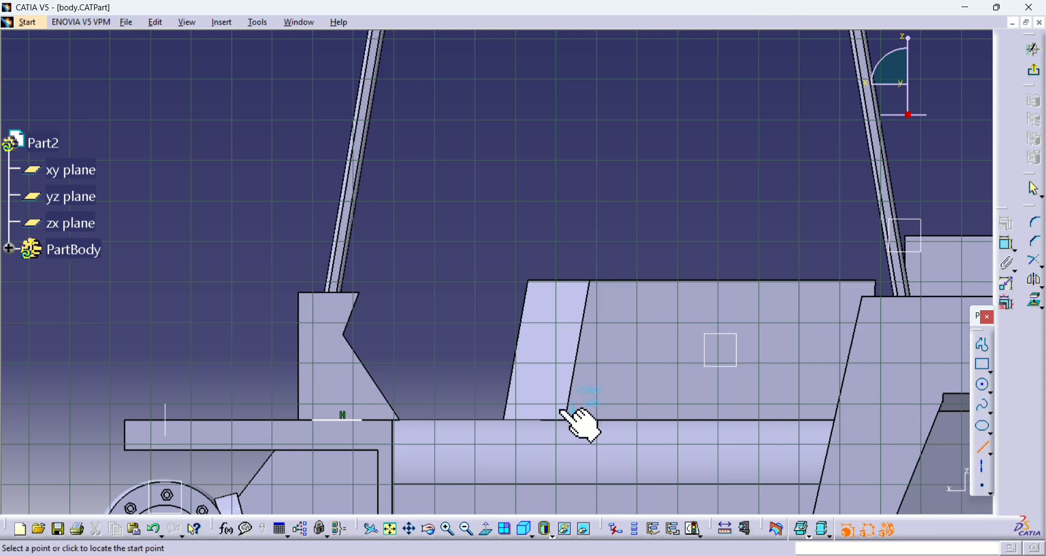
click(363, 420)
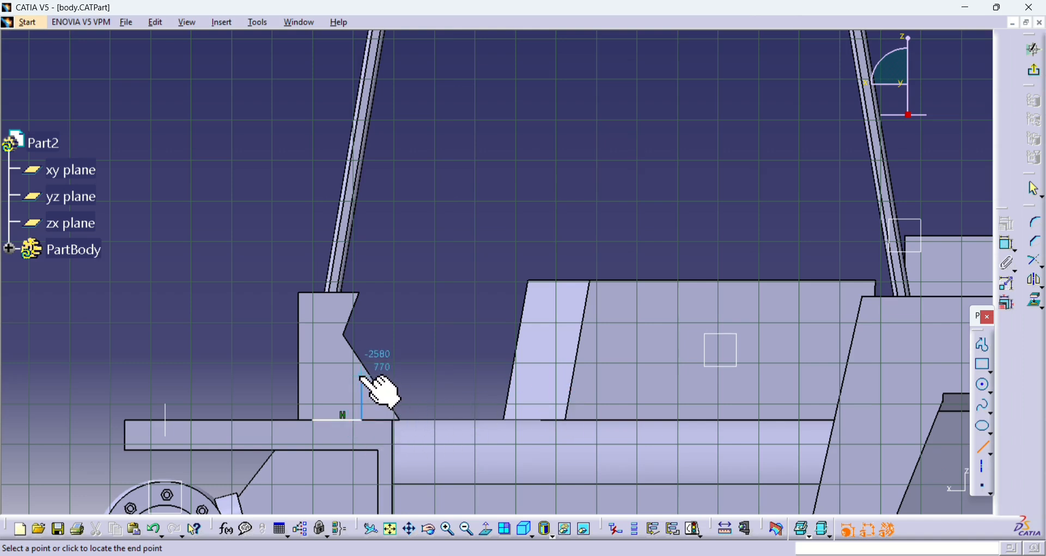
click(363, 376)
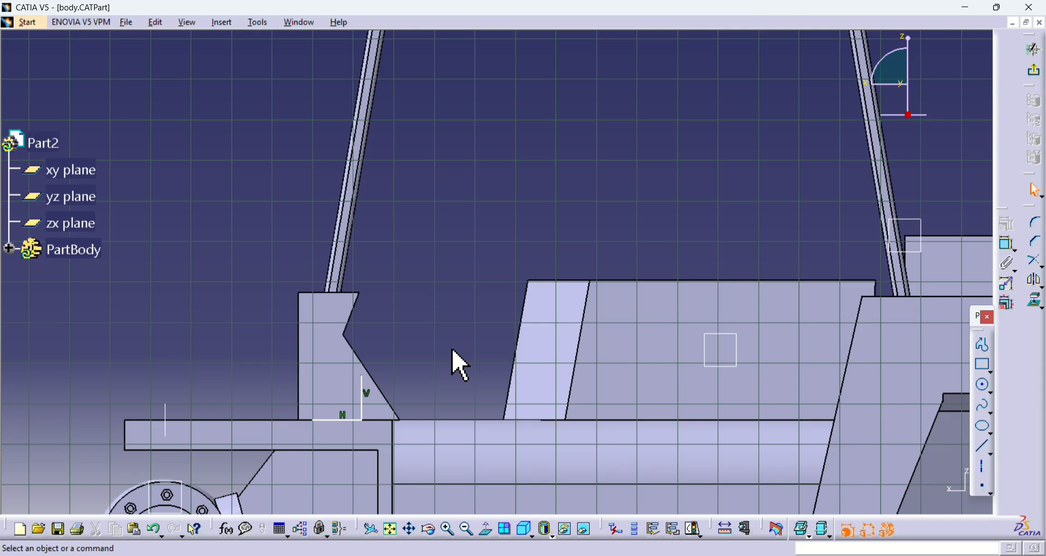
Step: Sketch a line from the base line's outer end, slanting up and inward to slightly above the vertical line's upper end
click(986, 447)
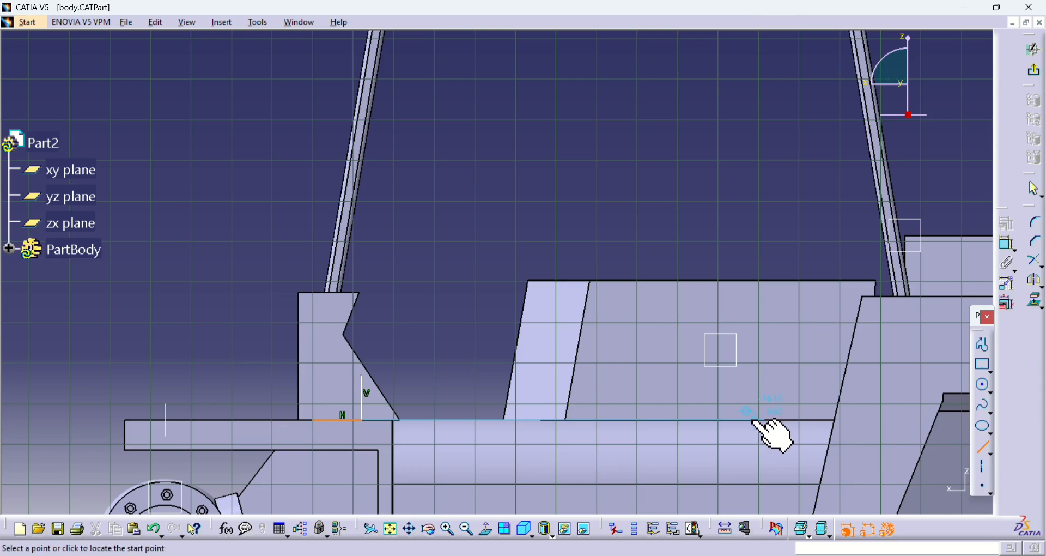
click(313, 420)
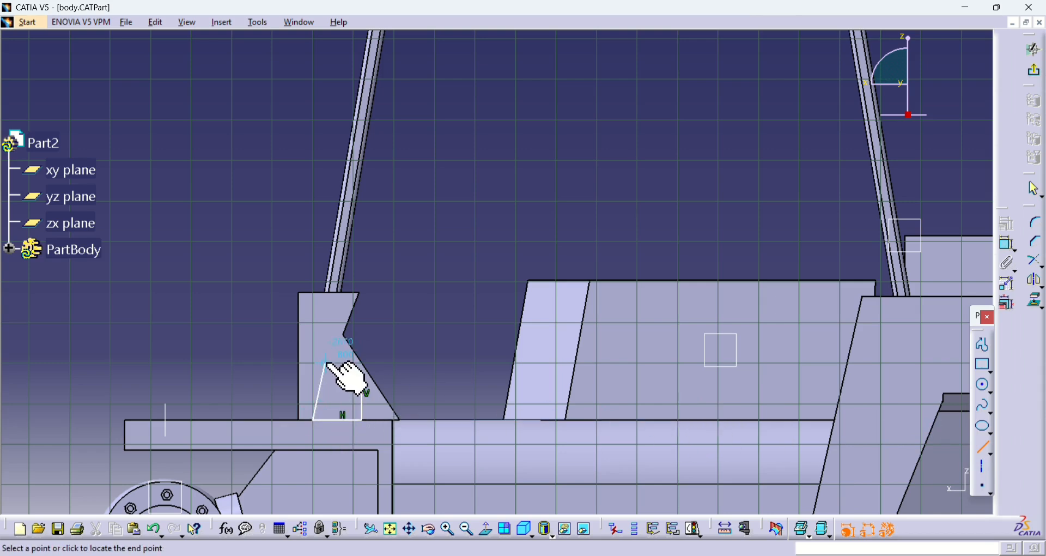
click(325, 363)
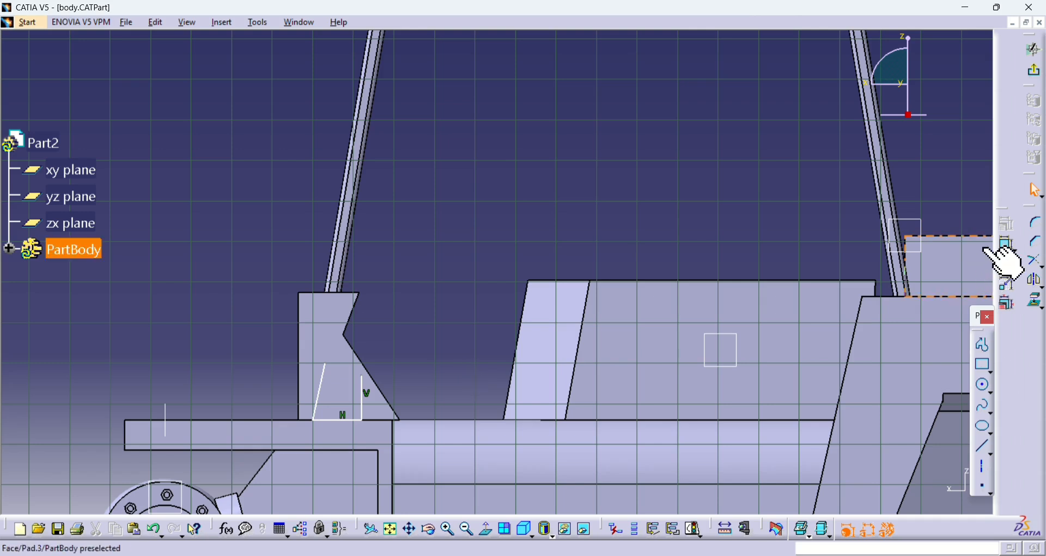
Step: Dimension the horizontal base line of the bracket sketch and set its length to 100 mm
click(1008, 244)
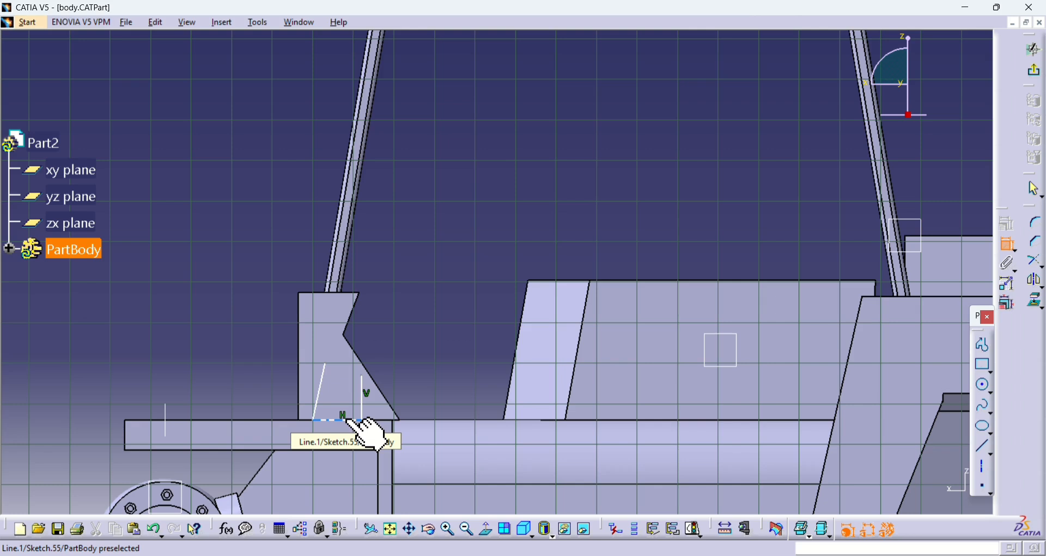
click(347, 420)
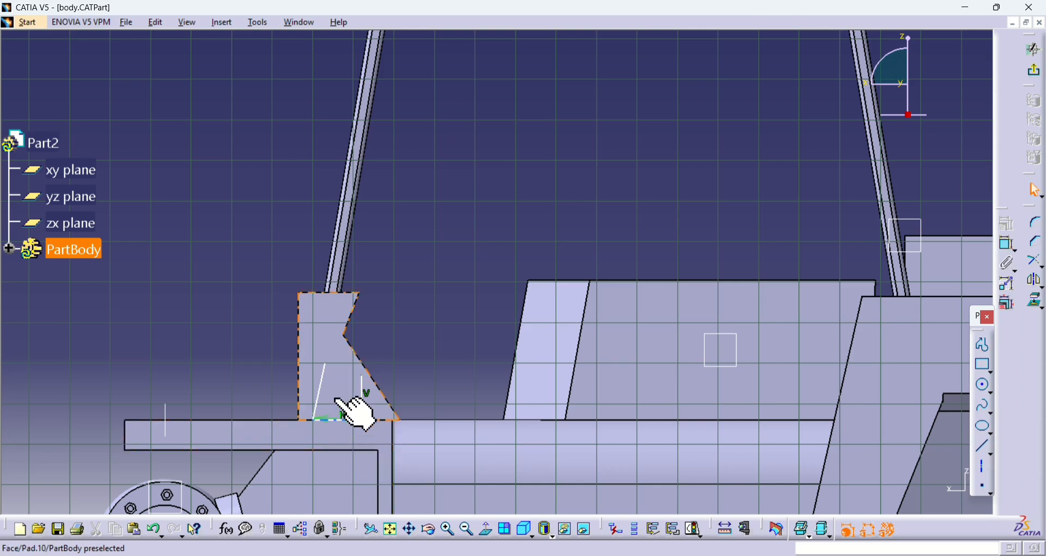
click(344, 417)
double_click(347, 415)
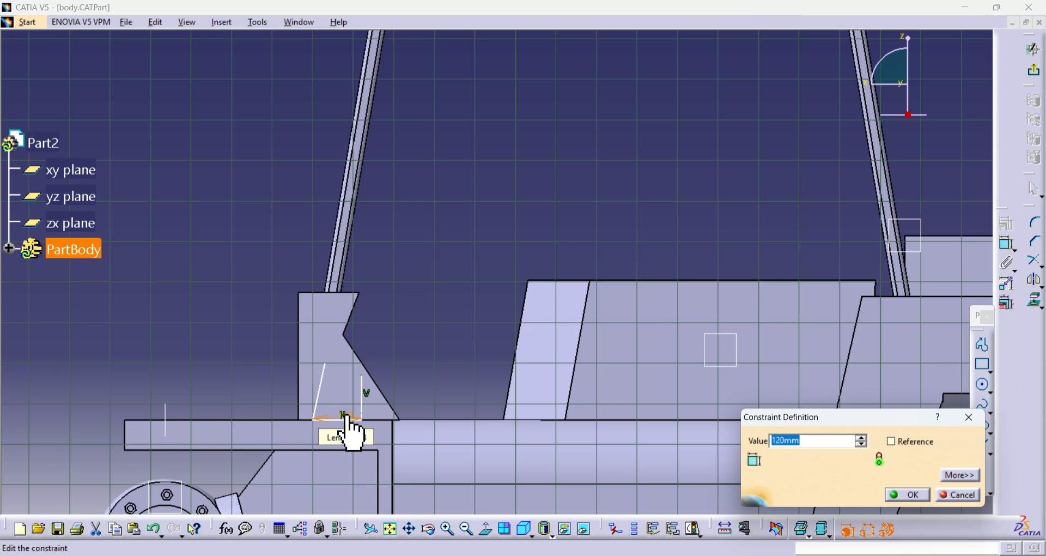
text(50)
key(Return)
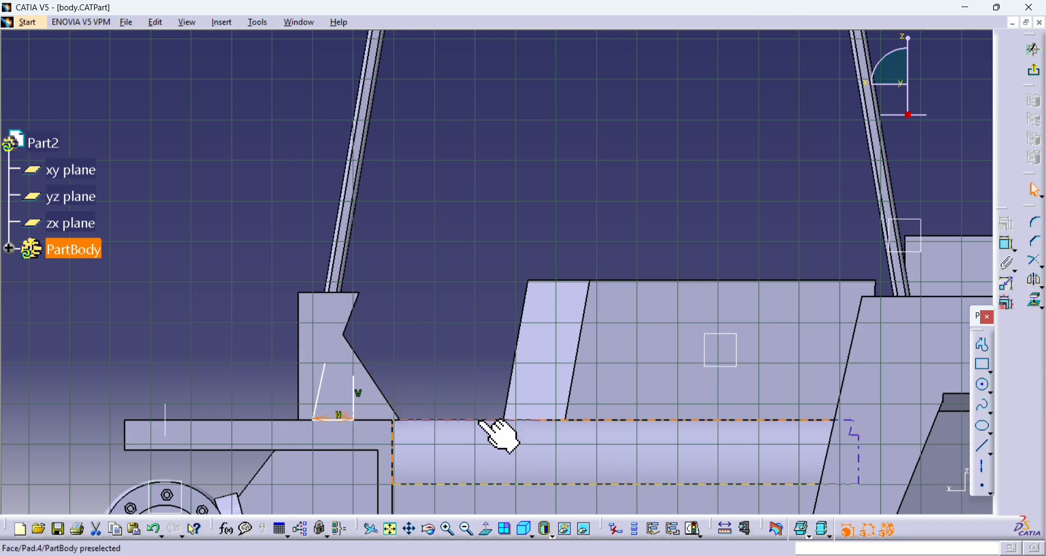
Step: Sketch a horizontal line from the vertical line's upper end outward across the slanted line
click(984, 447)
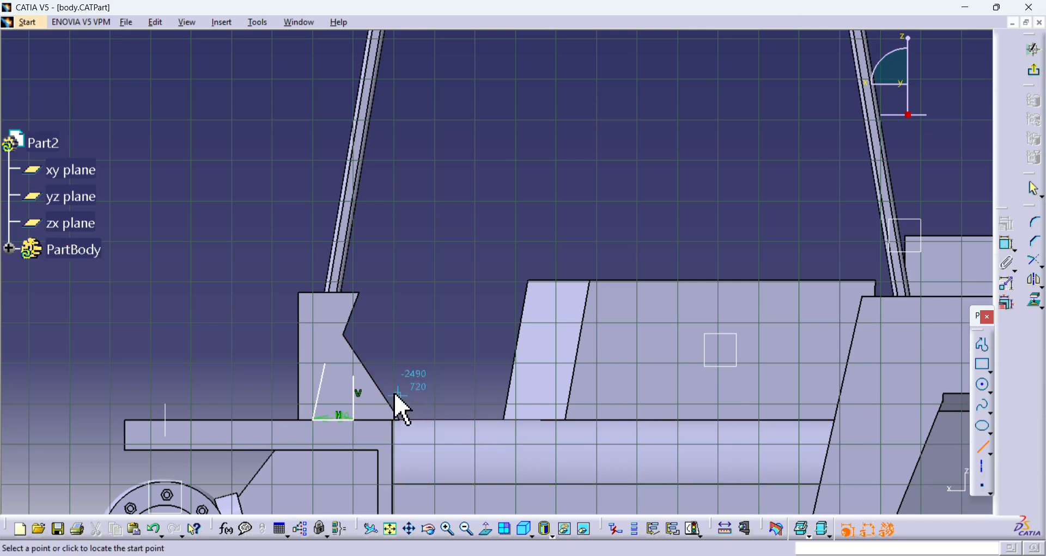
click(355, 375)
click(281, 376)
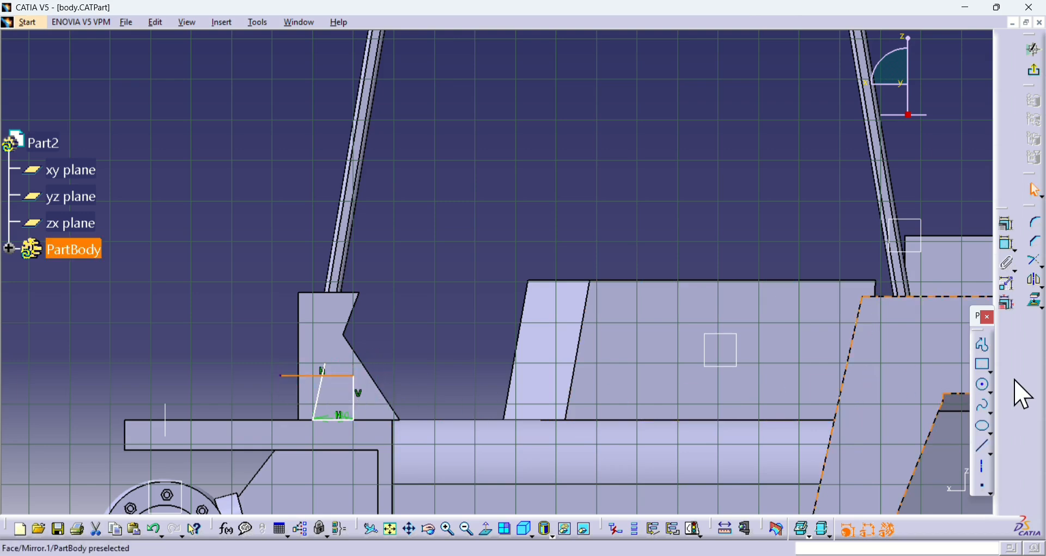
Step: Quick Trim the slanted line's excess above the upper horizontal line and that line's overhang beyond the slanted side
click(1039, 262)
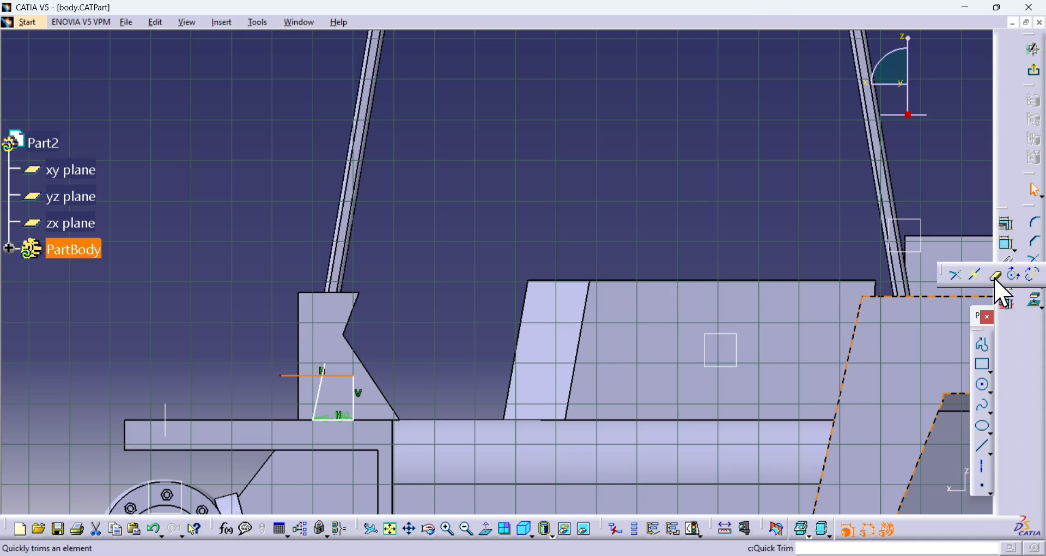
click(995, 275)
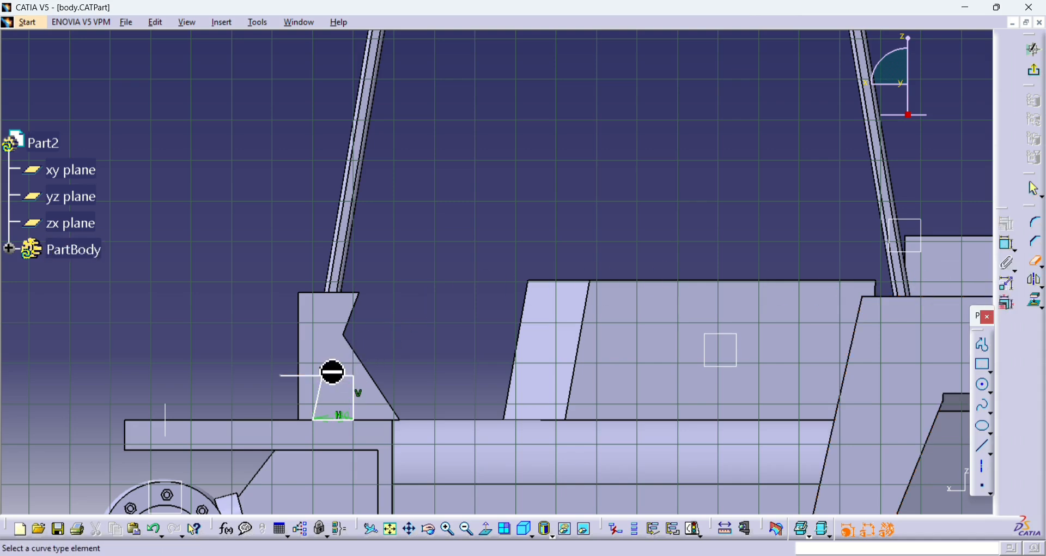
click(448, 532)
click(253, 409)
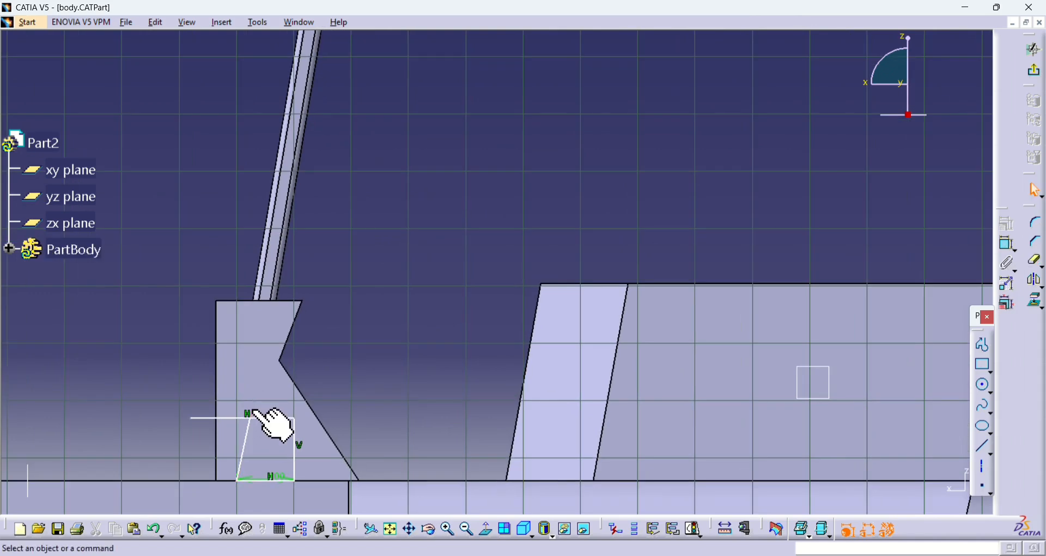
click(244, 417)
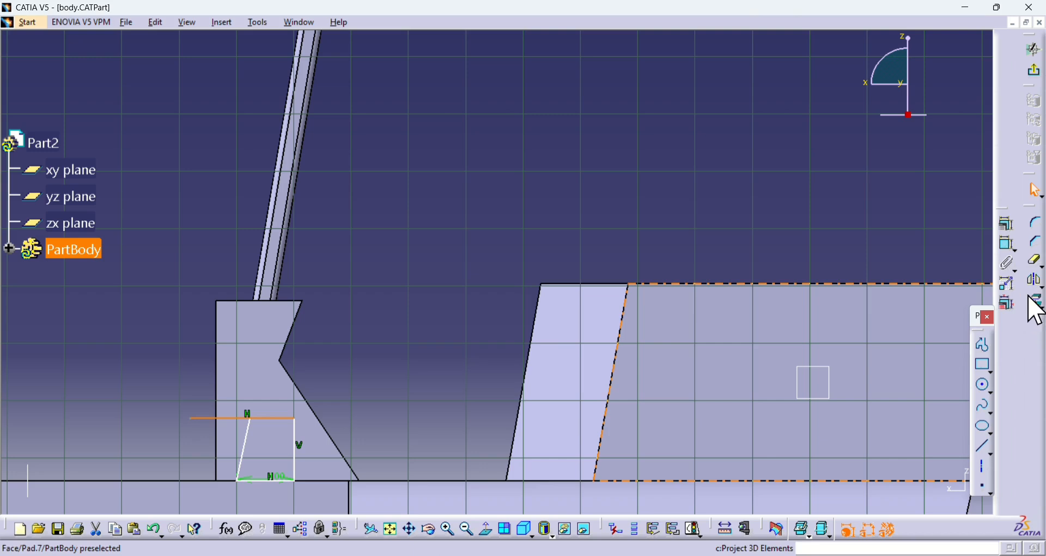
click(1035, 263)
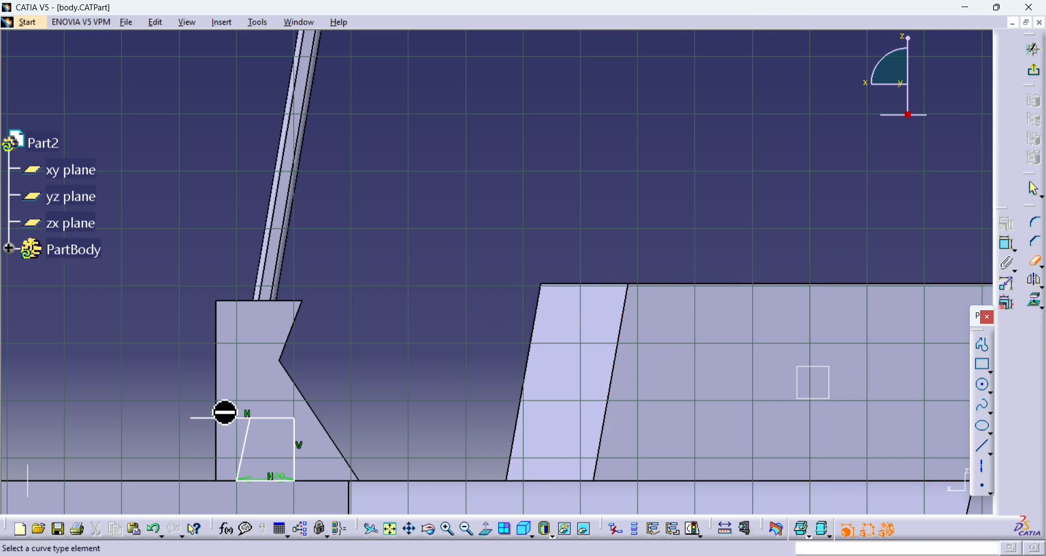
click(220, 419)
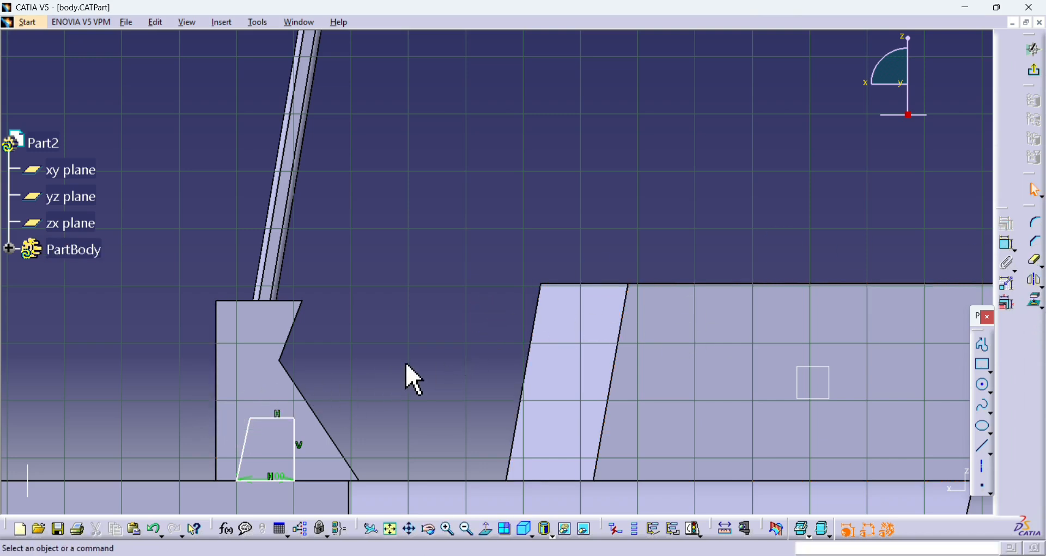
Step: Dimension the upper horizontal line of the trapezoid and set its length to 50 mm
right_click(265, 418)
mouse_move(305, 408)
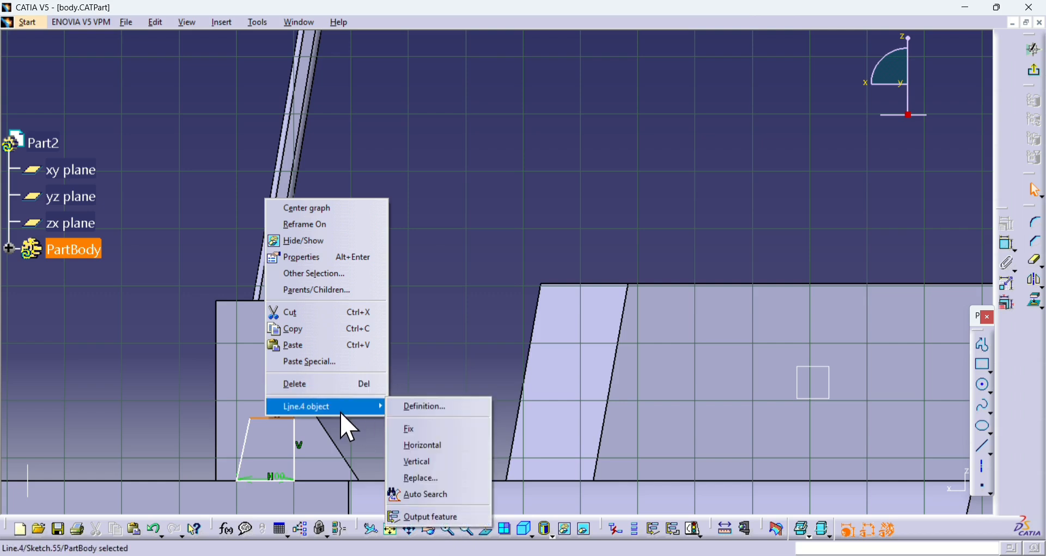
click(479, 320)
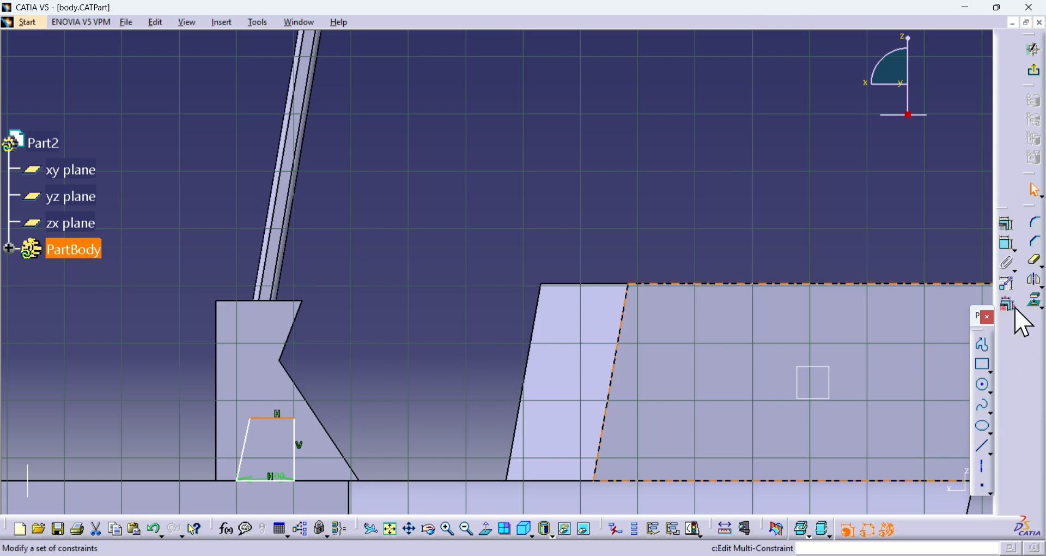
click(1010, 244)
double_click(351, 388)
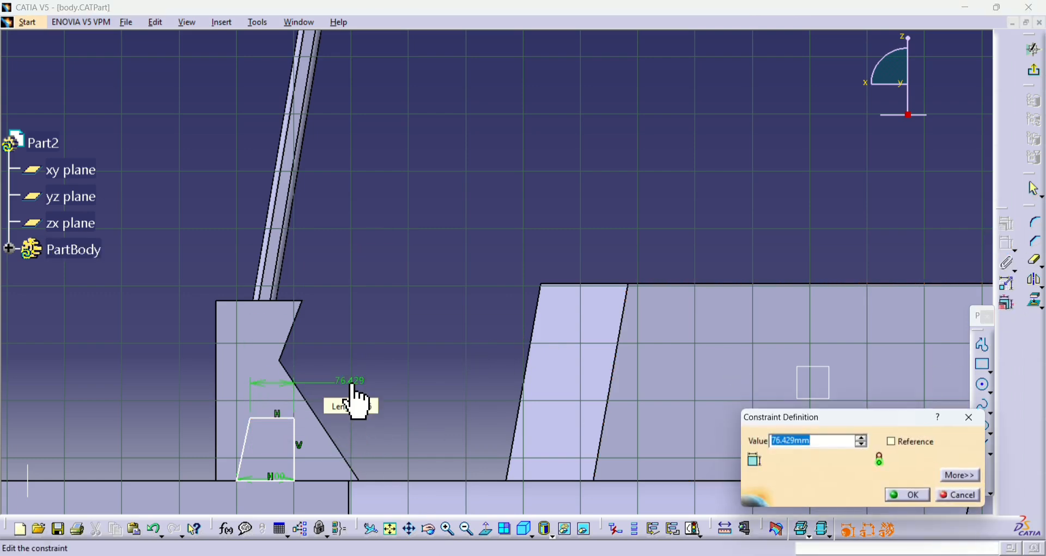
text(50mm)
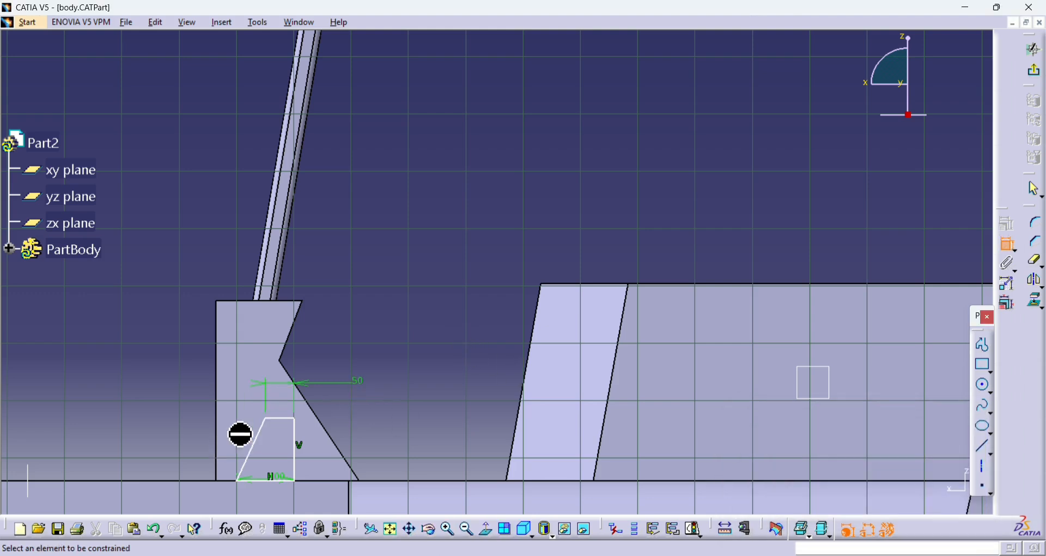
Step: Check the sketch's solving status and use Sketch Analysis to examine whether the trapezoid profile is closed
right_click(282, 420)
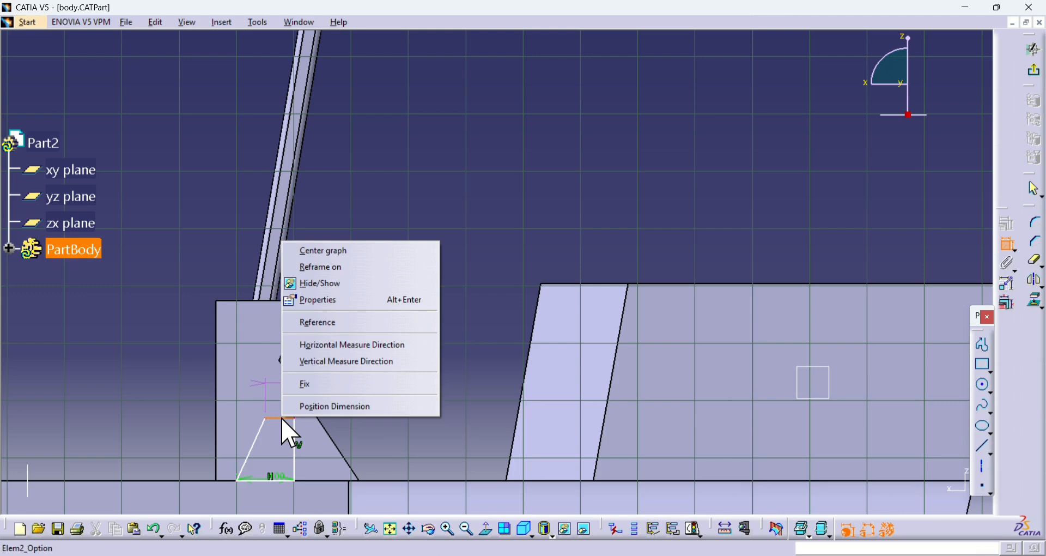
click(697, 529)
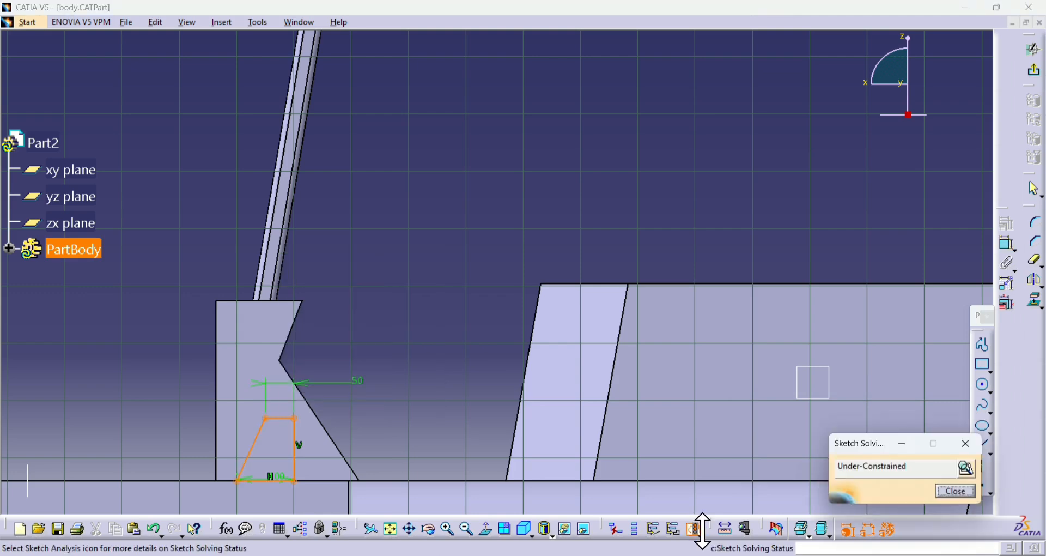
click(971, 492)
click(669, 106)
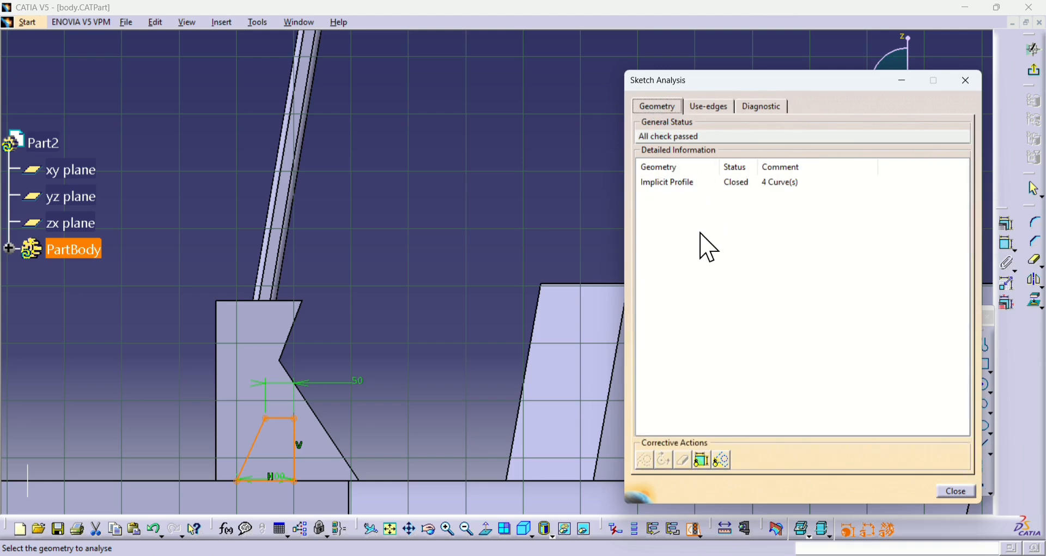
click(967, 81)
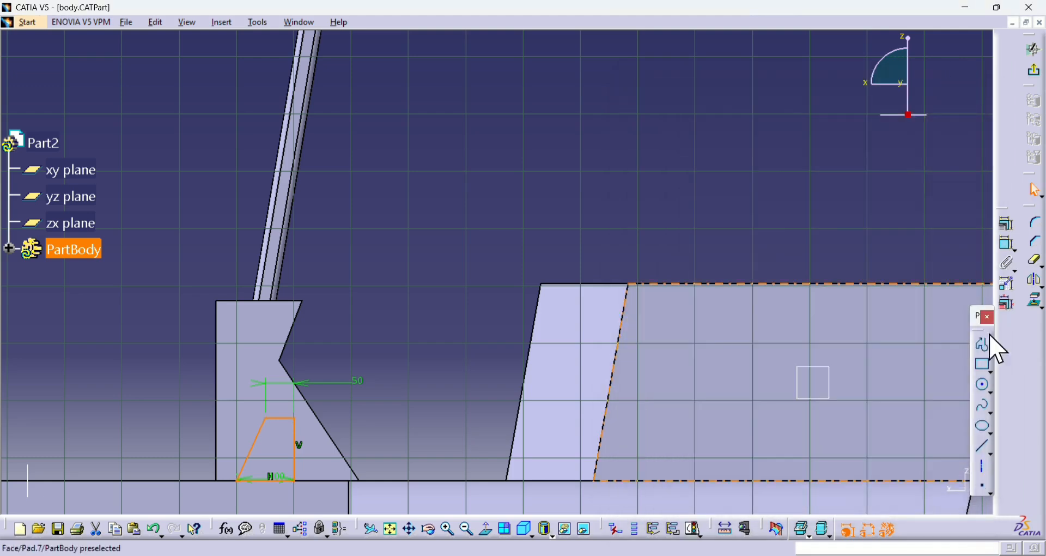
Step: Sketch two concentric circles at the upper line's midpoint, the outer reaching the line's ends and the inner about 23 mm in diameter
click(981, 388)
click(279, 419)
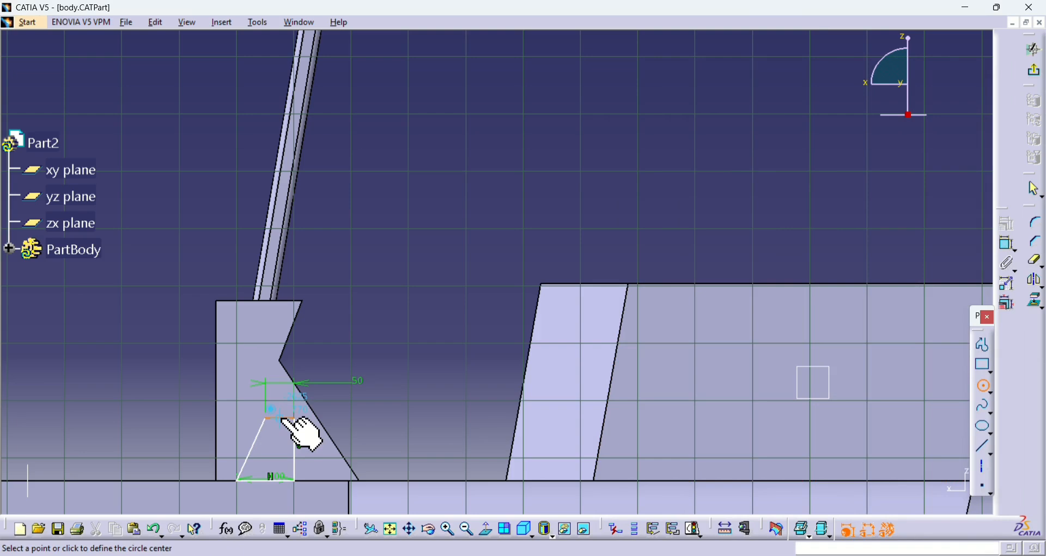
click(299, 424)
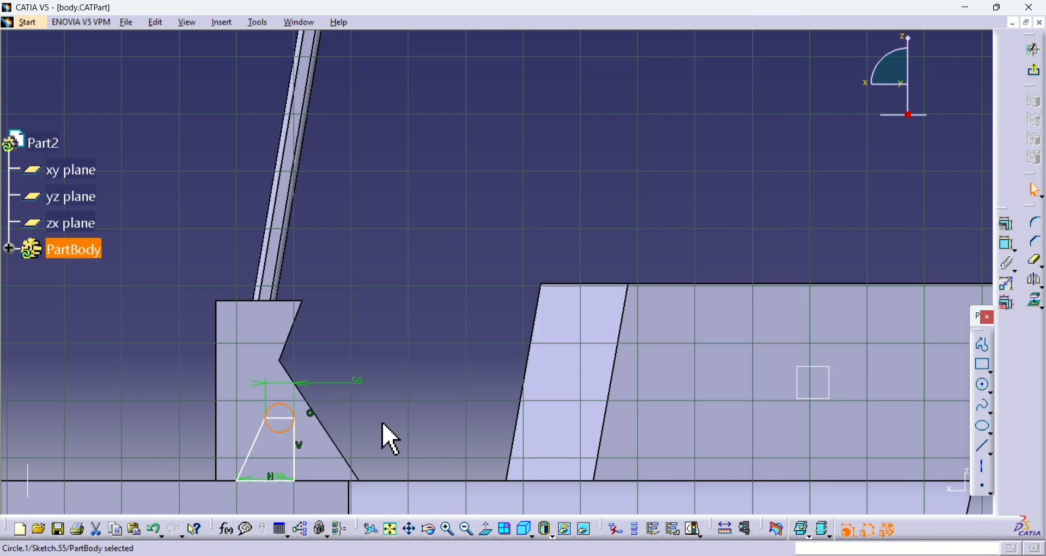
click(987, 390)
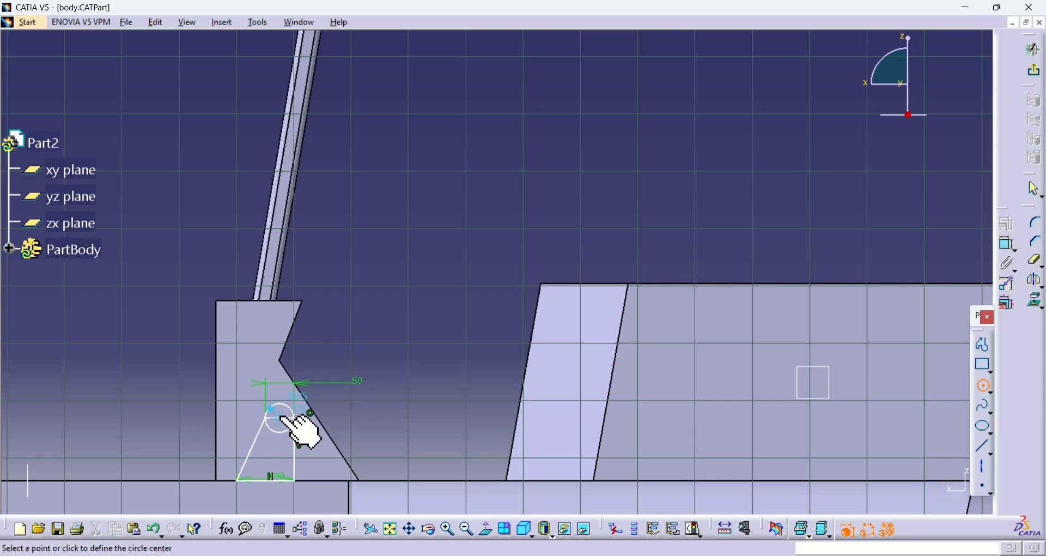
click(280, 417)
click(280, 425)
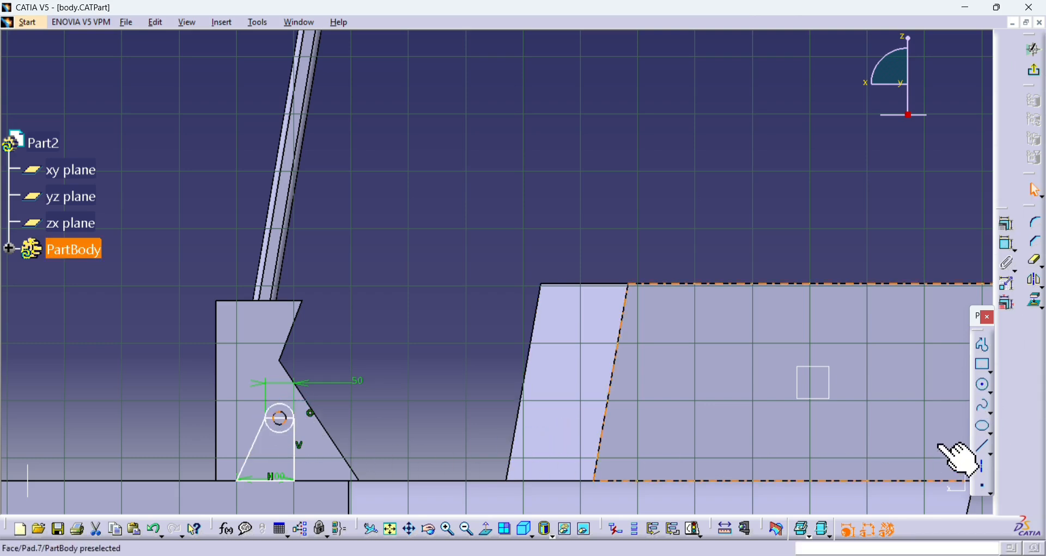
Step: Dimension the inner circle and set its diameter to 20 mm
click(1013, 243)
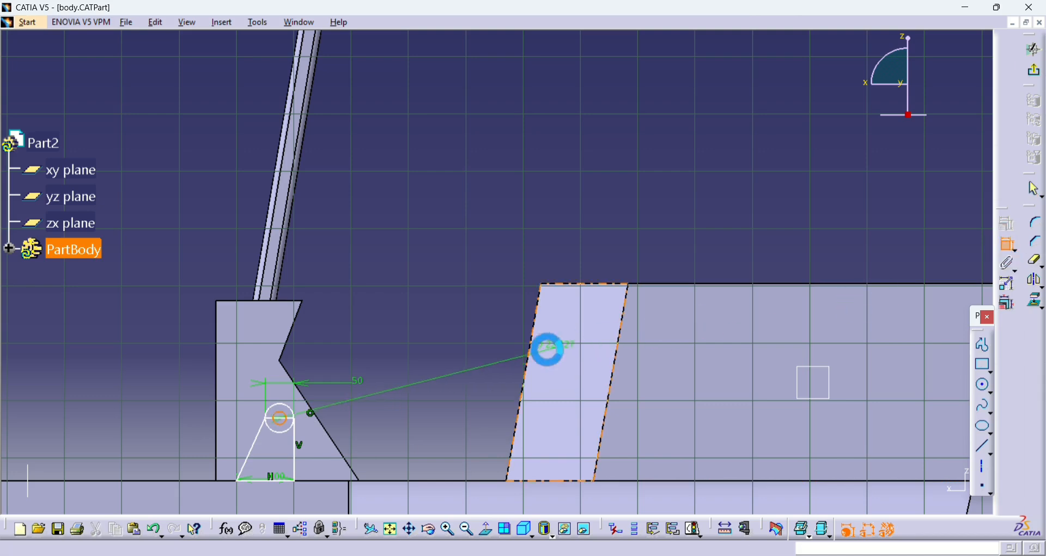
click(470, 342)
double_click(469, 342)
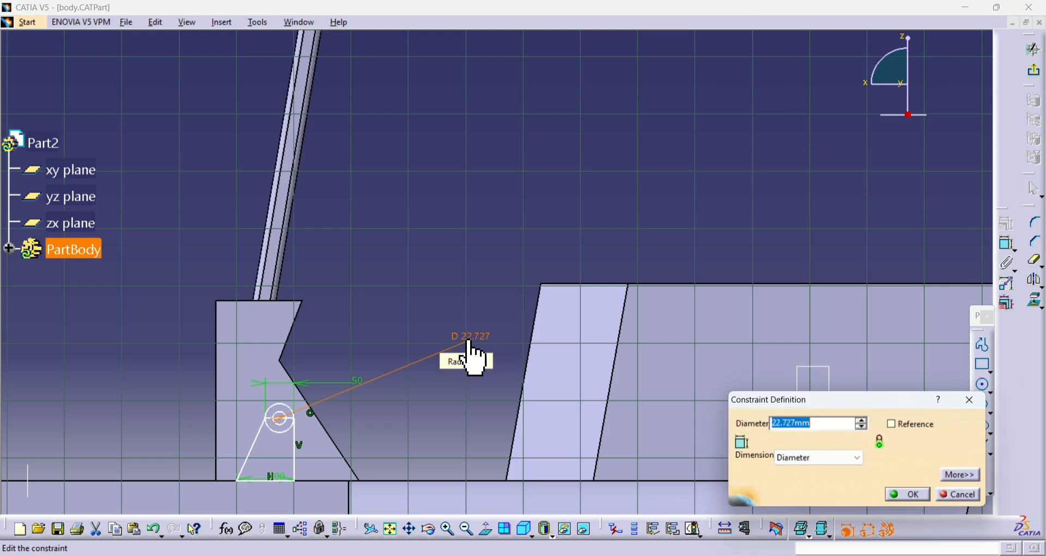
text(20)
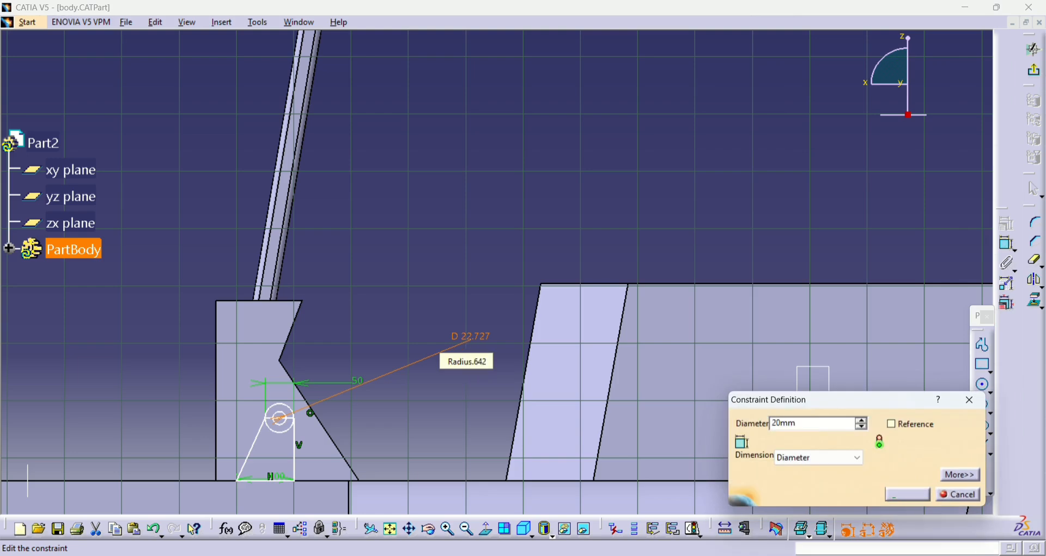
key(Return)
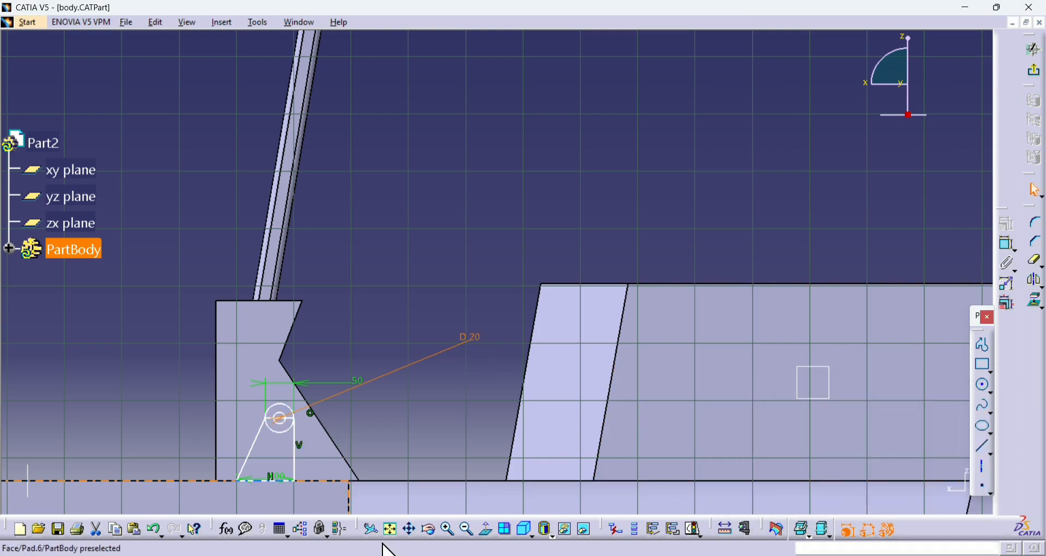
Step: Quick Trim the trapezoid's upper line and the outer circle's lower arc, leaving a rounded top on the profile
click(447, 529)
middle_drag(351, 349, 466, 204)
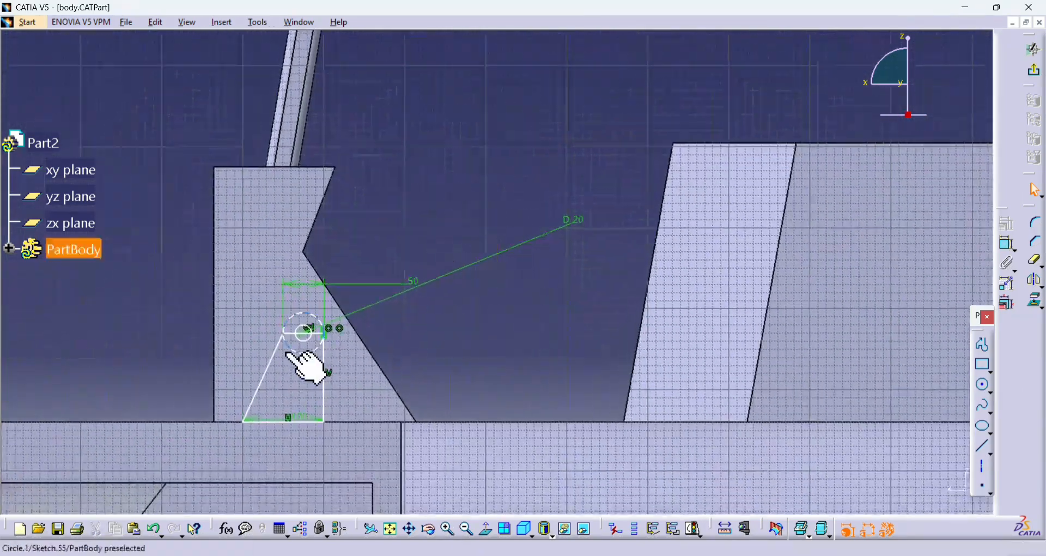
click(294, 334)
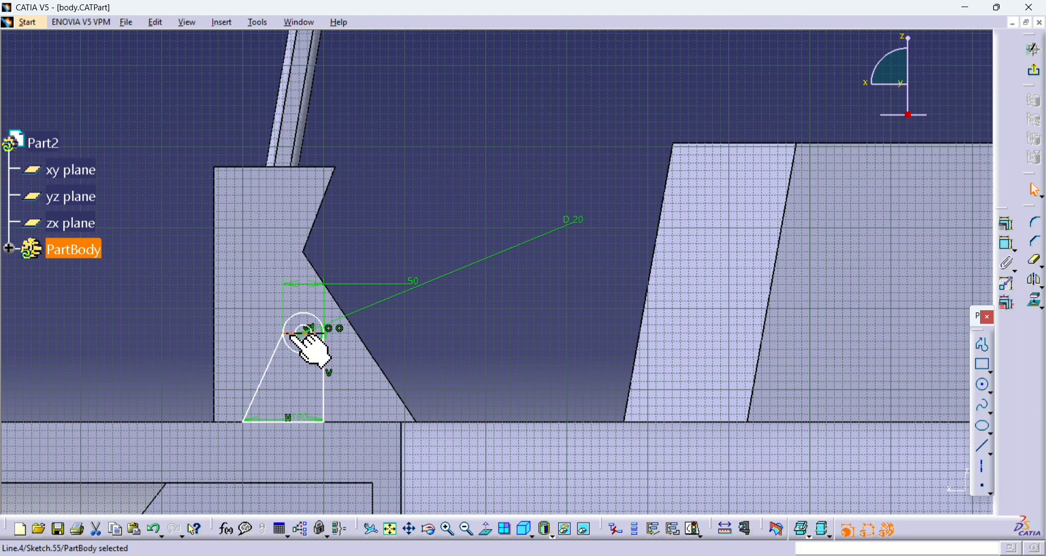
click(1036, 260)
click(306, 354)
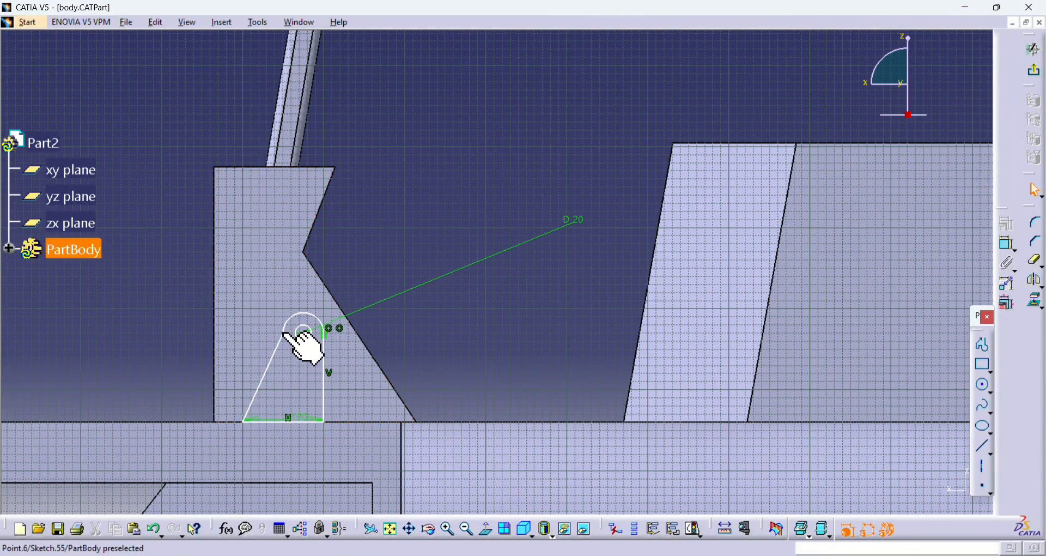
Step: Examine the solving status and whether the hole circle and rounded lug profile are closed with Sketch Analysis, and leave the sketch
click(695, 529)
click(968, 471)
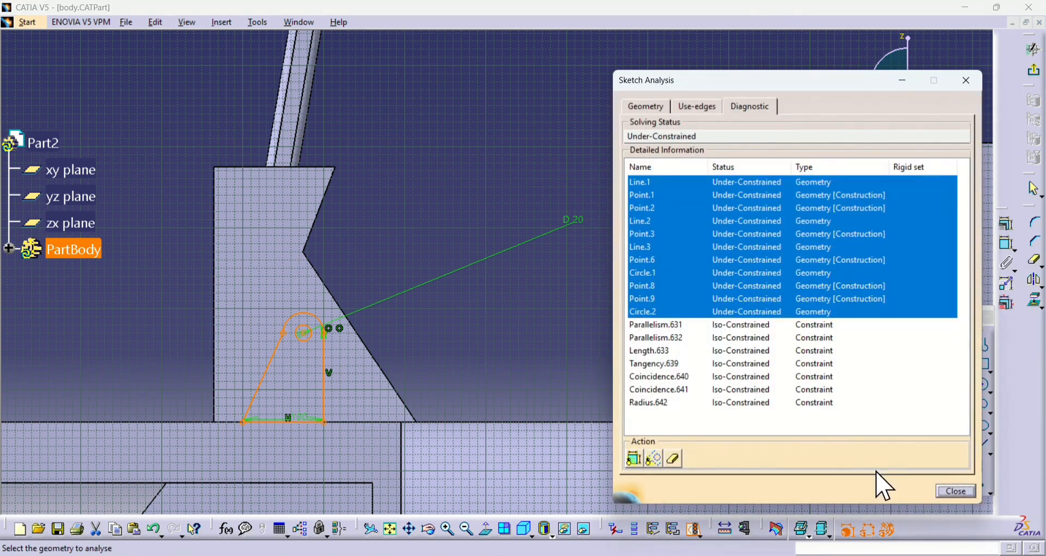
click(657, 106)
click(740, 184)
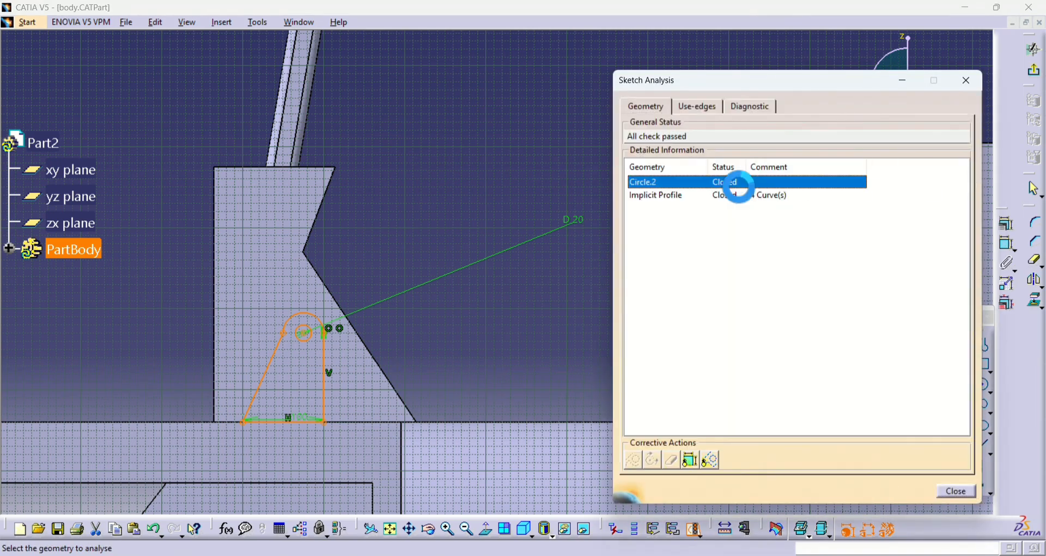
click(741, 196)
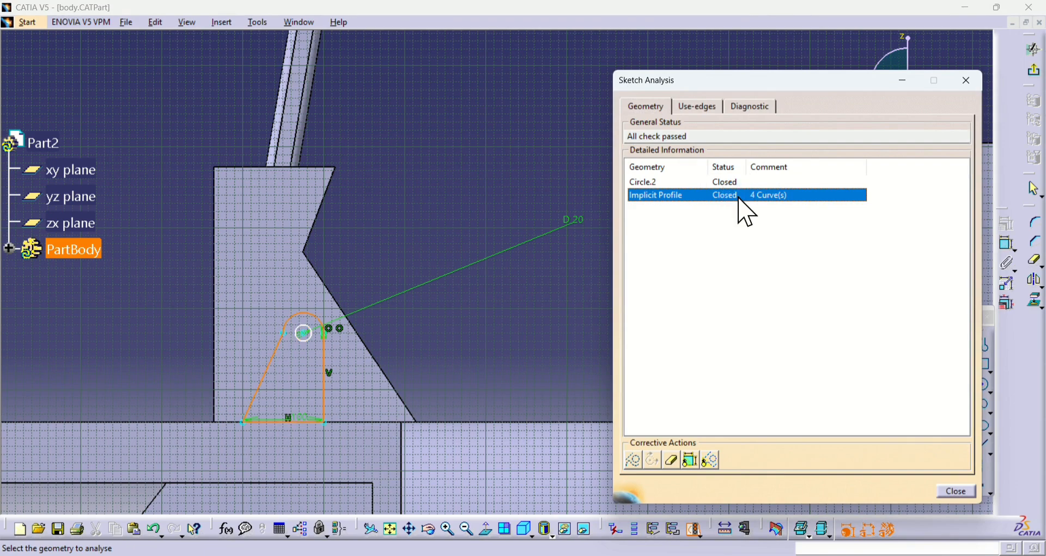
click(732, 182)
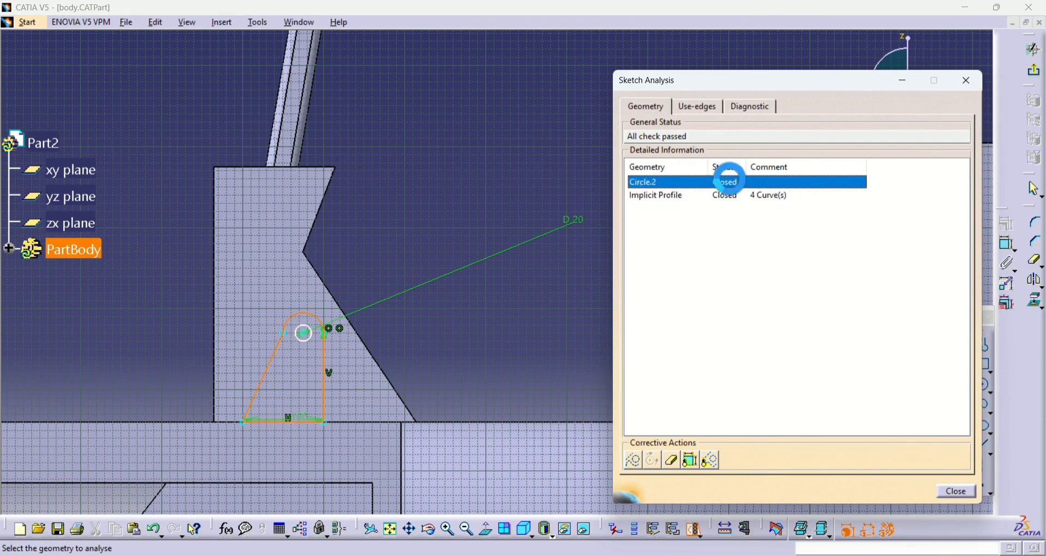
click(967, 80)
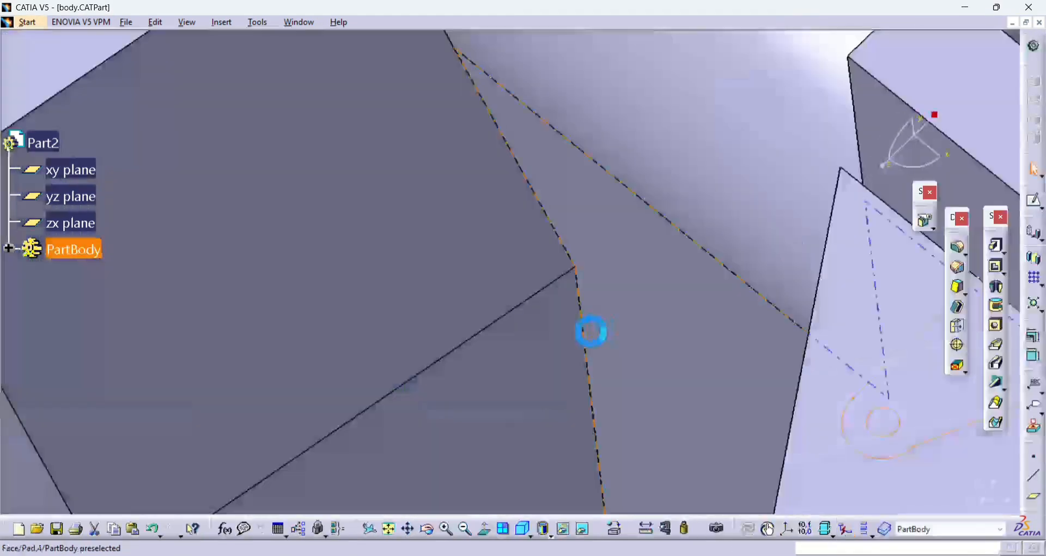
Step: Set up a pad of the lug sketch with a first limit of 518 mm and a second limit of -508 mm
mouse_move(642, 362)
middle_down()
mouse_move(483, 381)
mouse_move(765, 279)
middle_up()
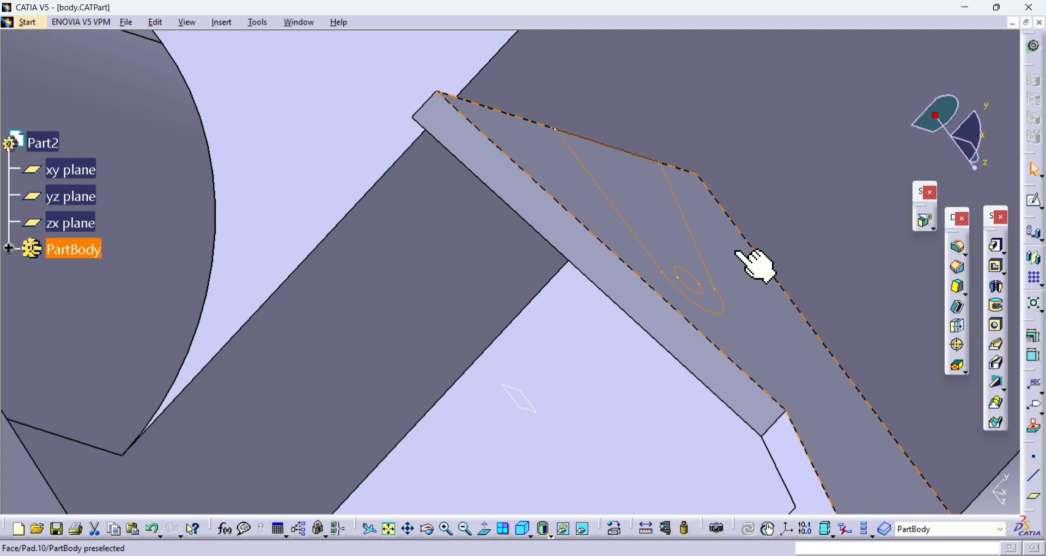
click(997, 245)
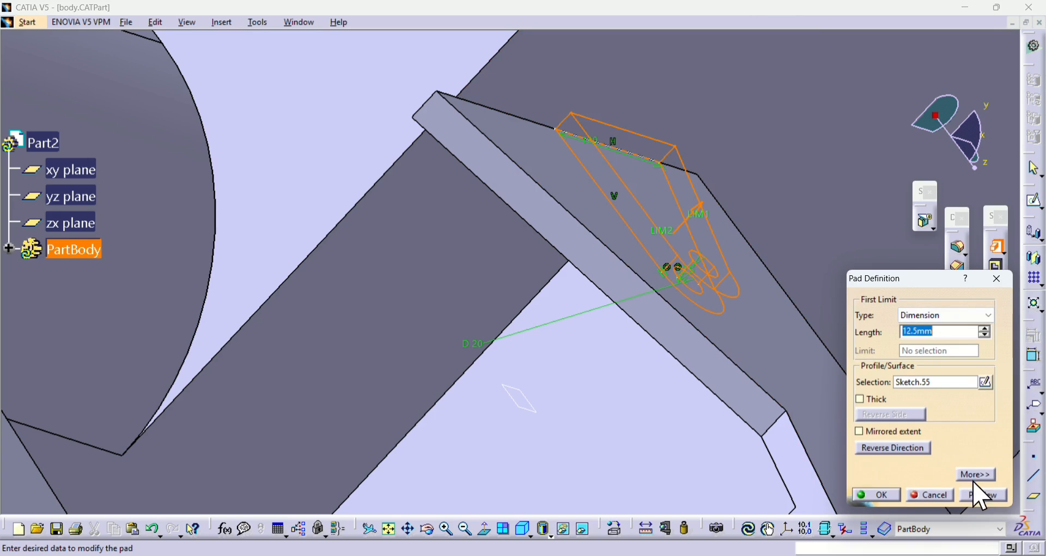
click(969, 464)
drag(946, 332, 898, 347)
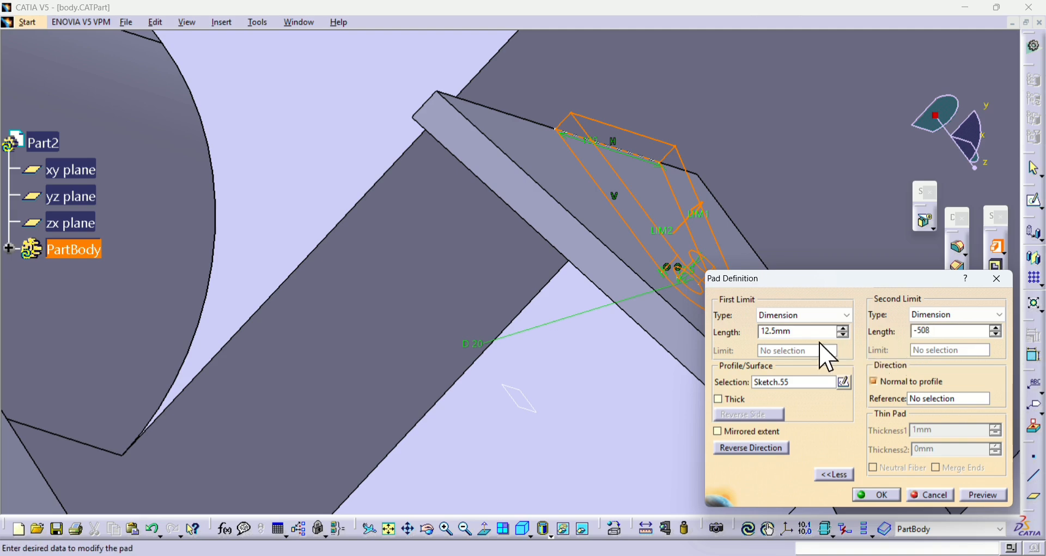
drag(831, 332, 756, 338)
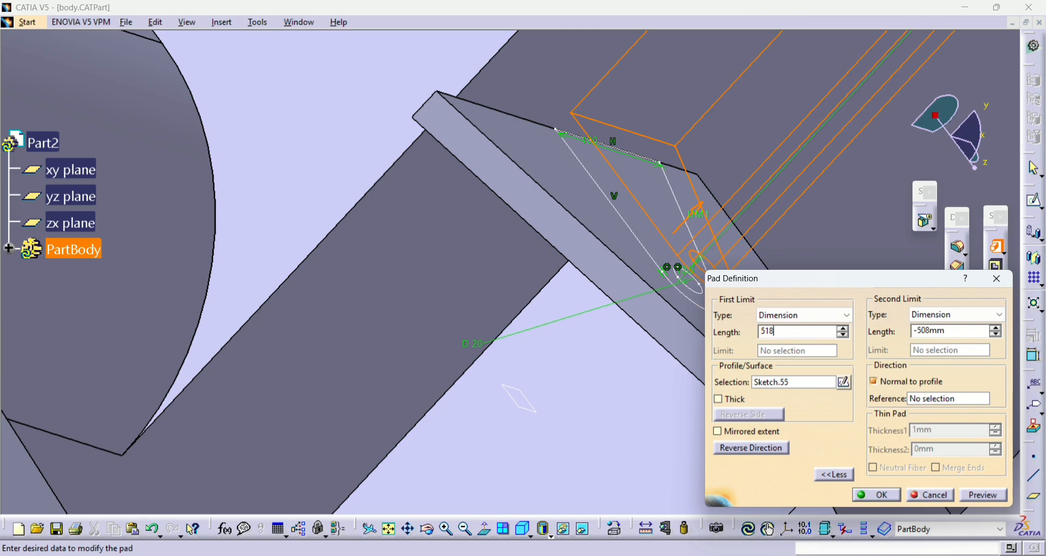
click(985, 495)
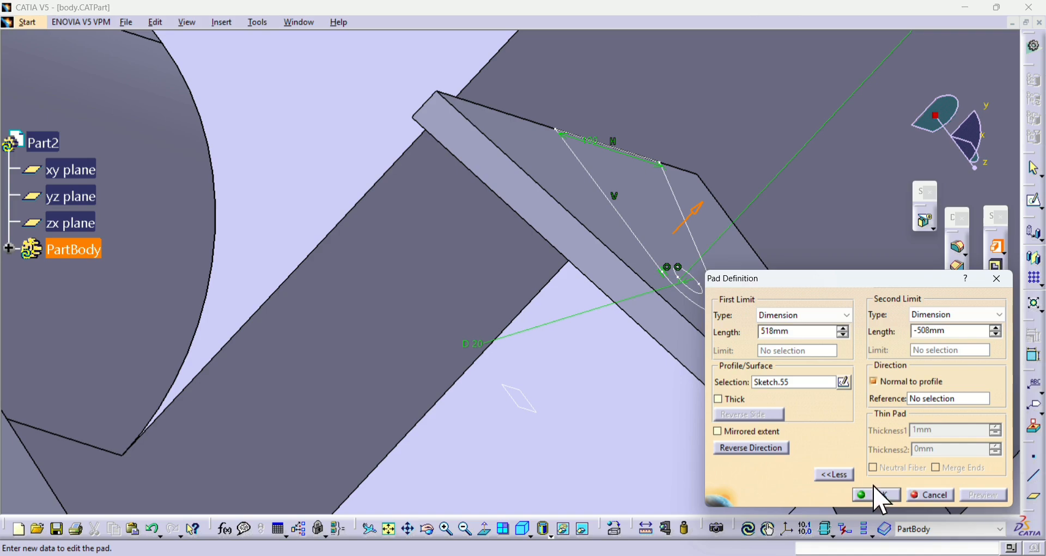
Step: Reverse the lug pad's direction and create the pad
click(758, 449)
middle_drag(452, 338, 410, 190)
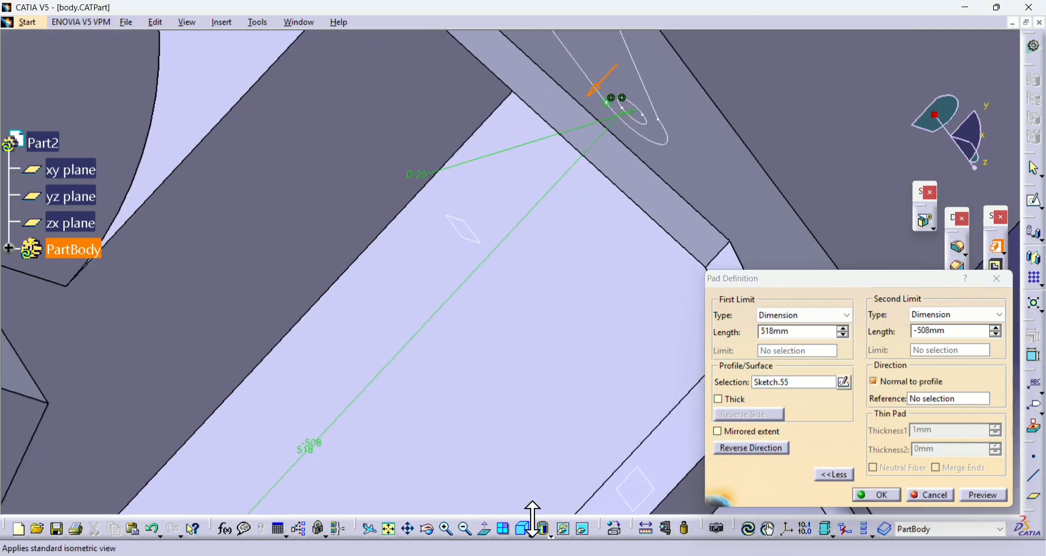
click(389, 529)
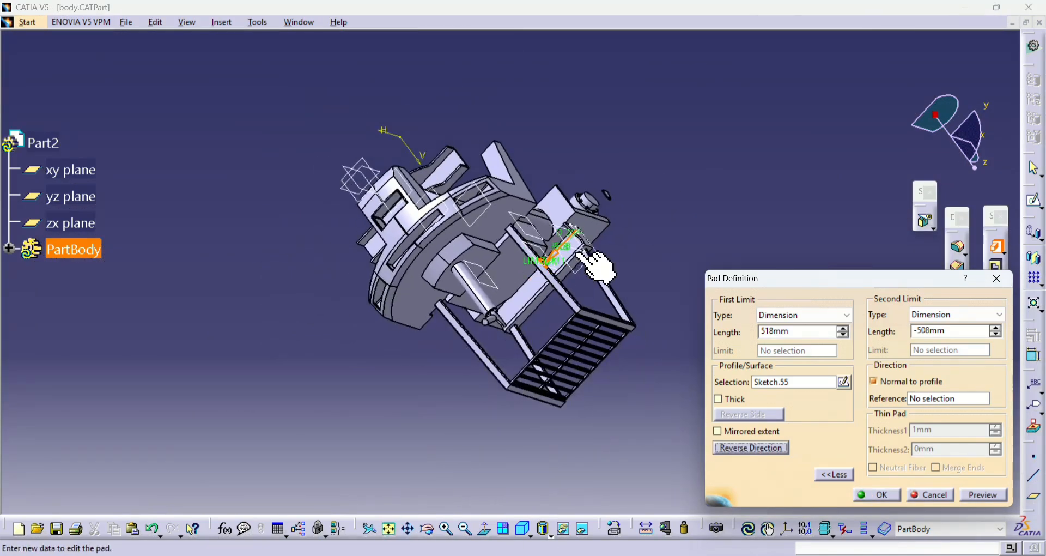
click(445, 529)
click(445, 529)
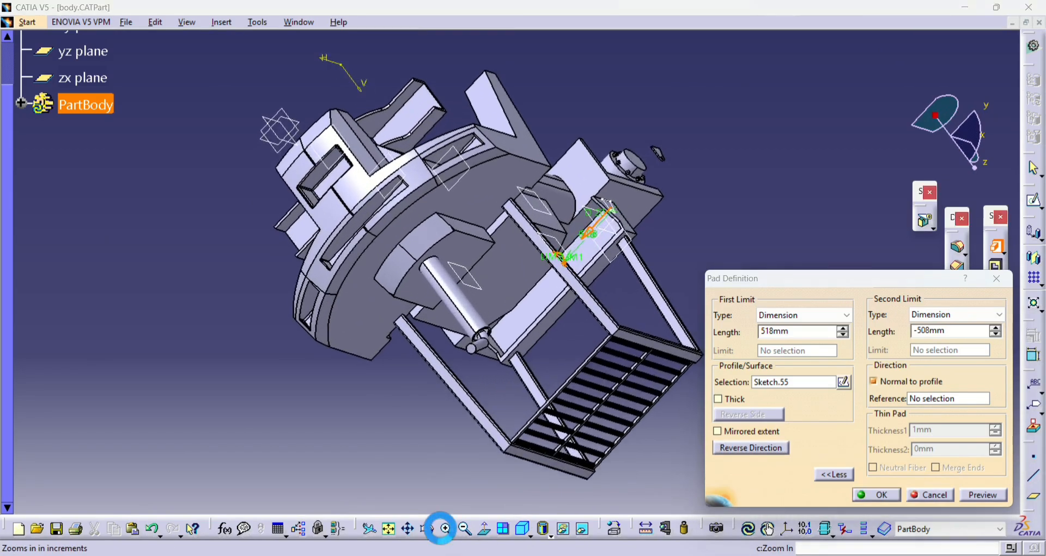
click(444, 529)
click(444, 530)
middle_drag(449, 397, 435, 349)
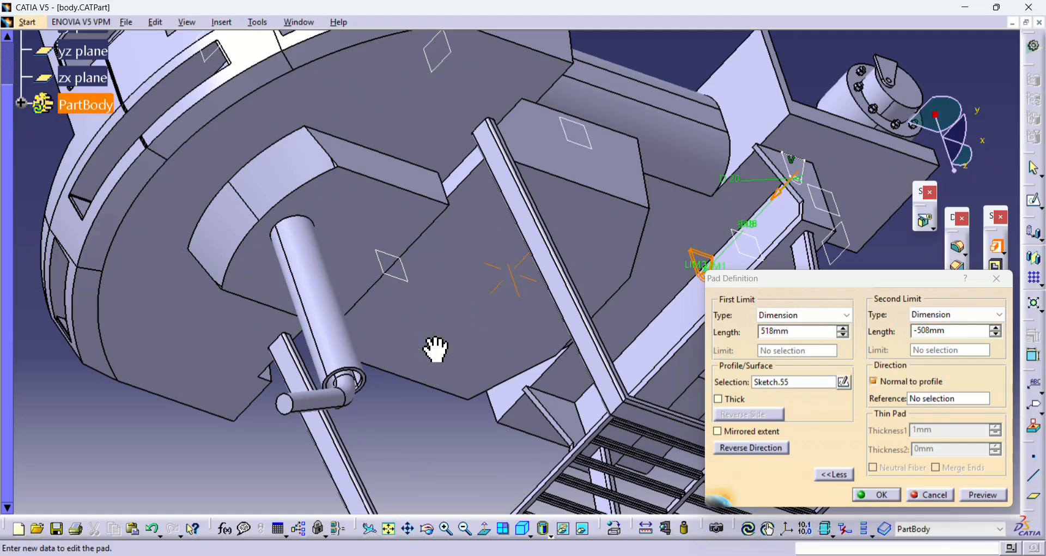
click(875, 494)
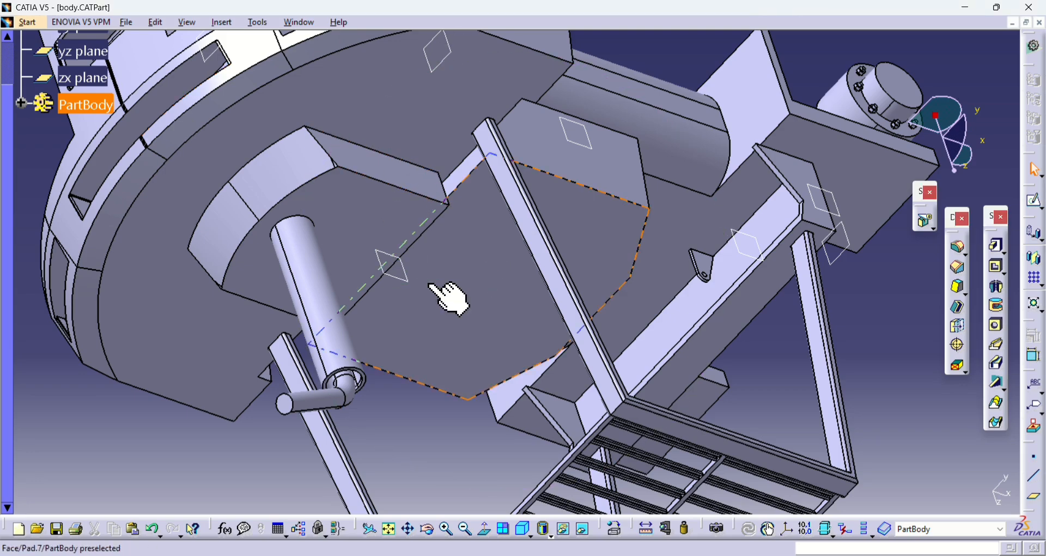
Step: Find the lug pad's Sketch.55 under the PartBody and make it visible in the part
middle_drag(450, 297, 829, 235)
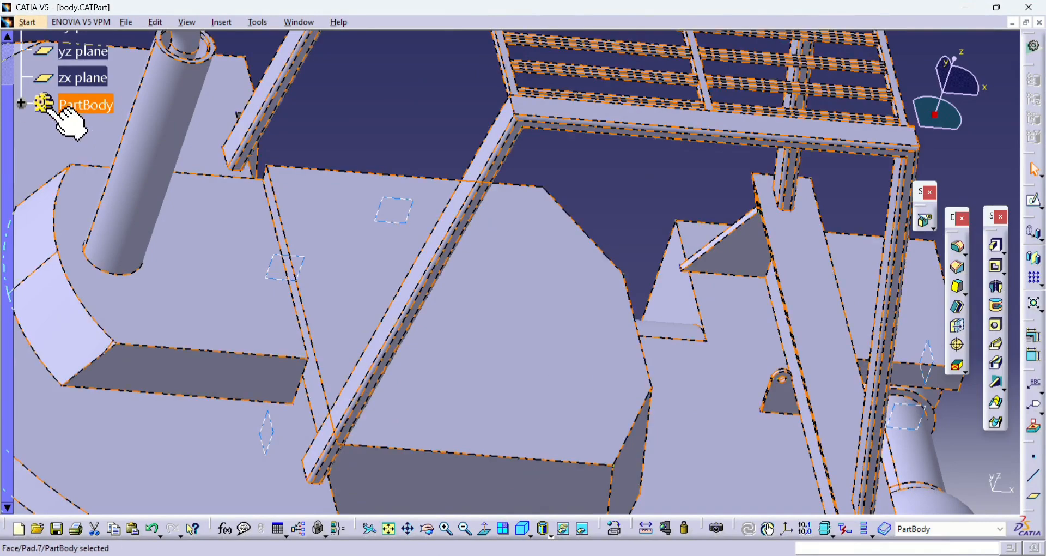
click(21, 104)
scroll(175, 252, down, 5)
scroll(163, 241, down, 15)
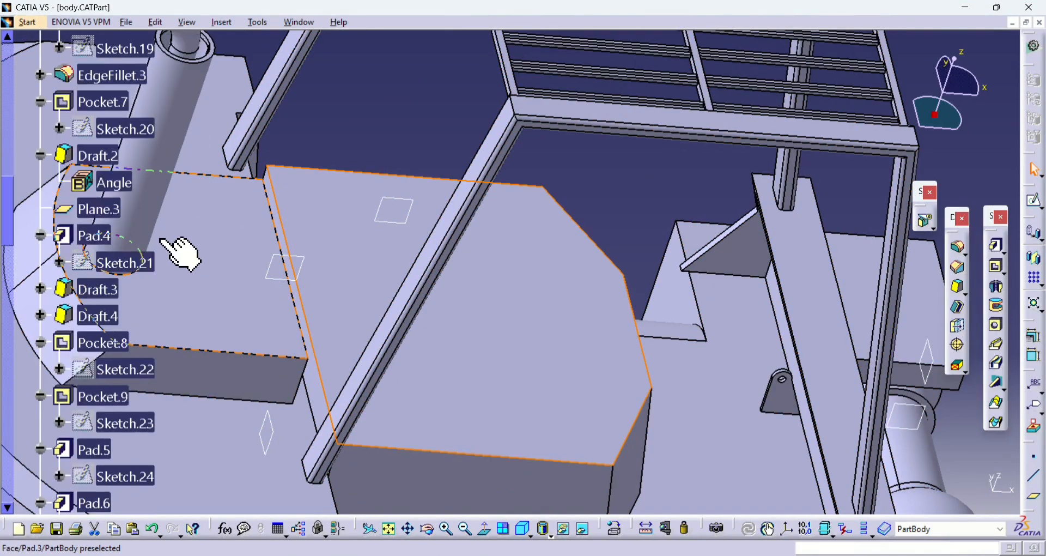
scroll(180, 253, down, 15)
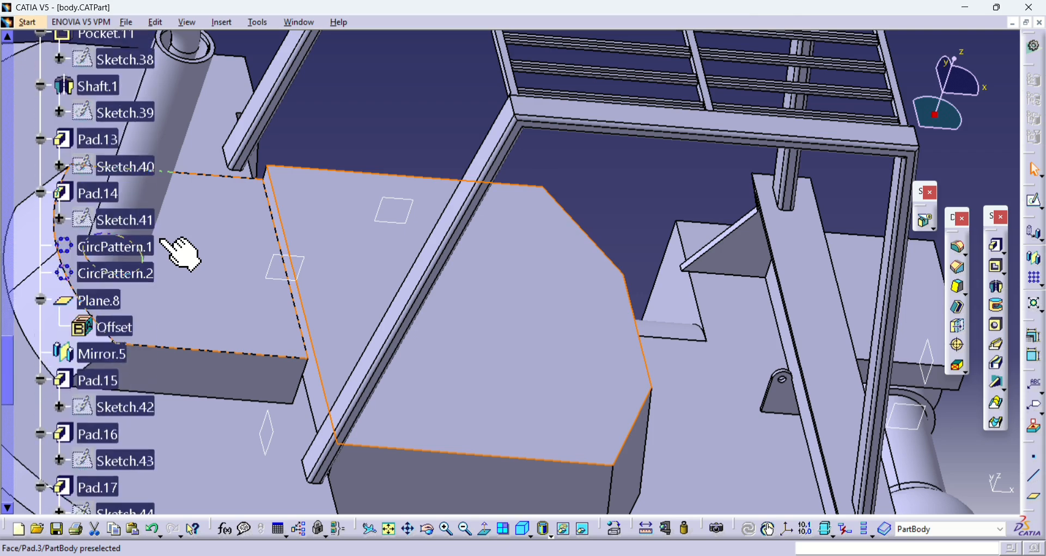
scroll(180, 254, down, 5)
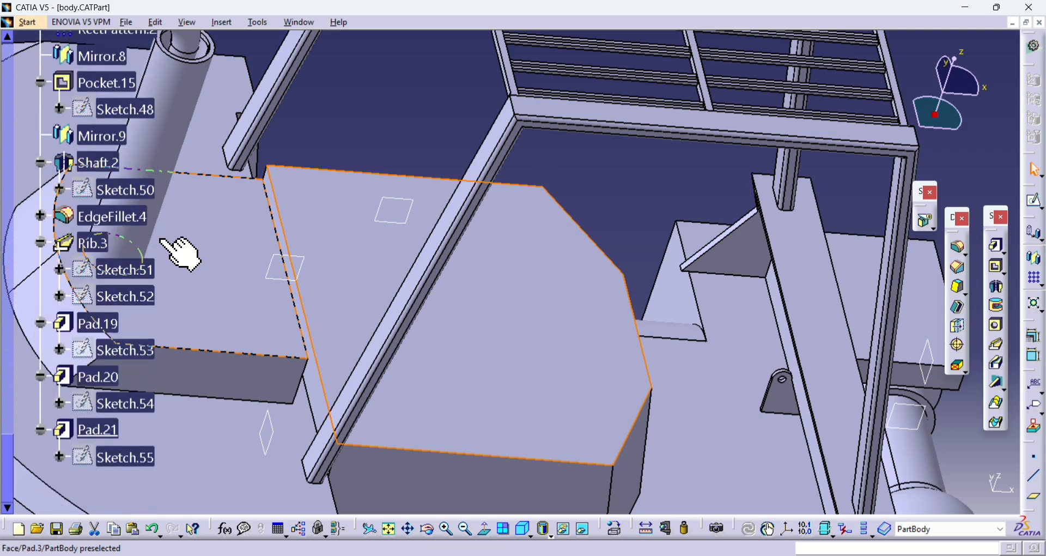
double_click(126, 462)
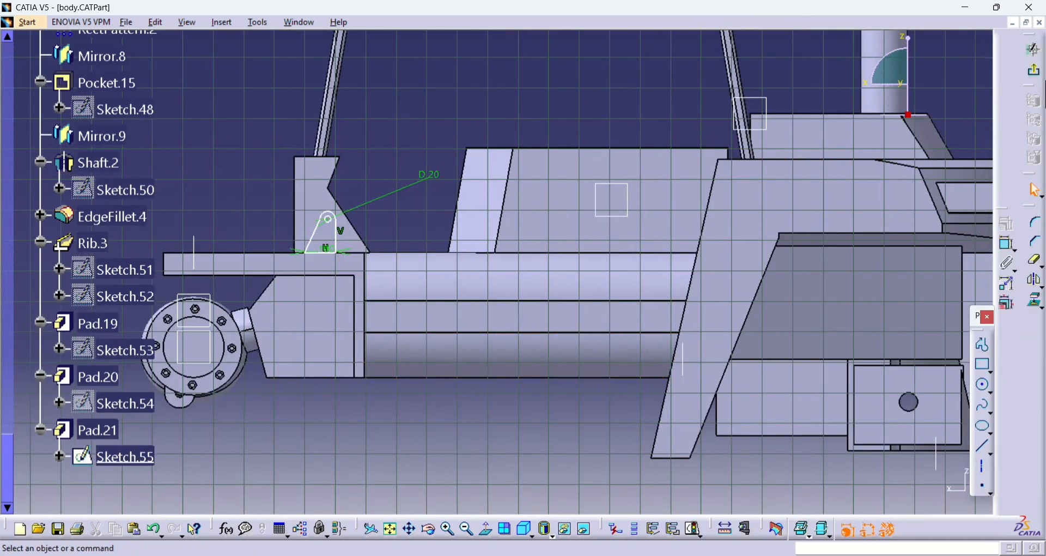
click(1037, 73)
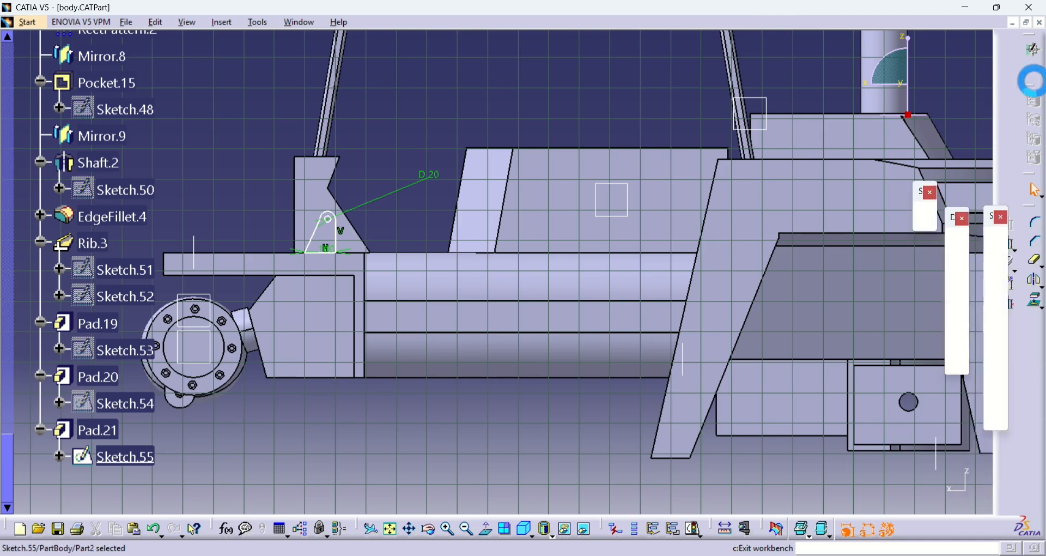
right_click(130, 458)
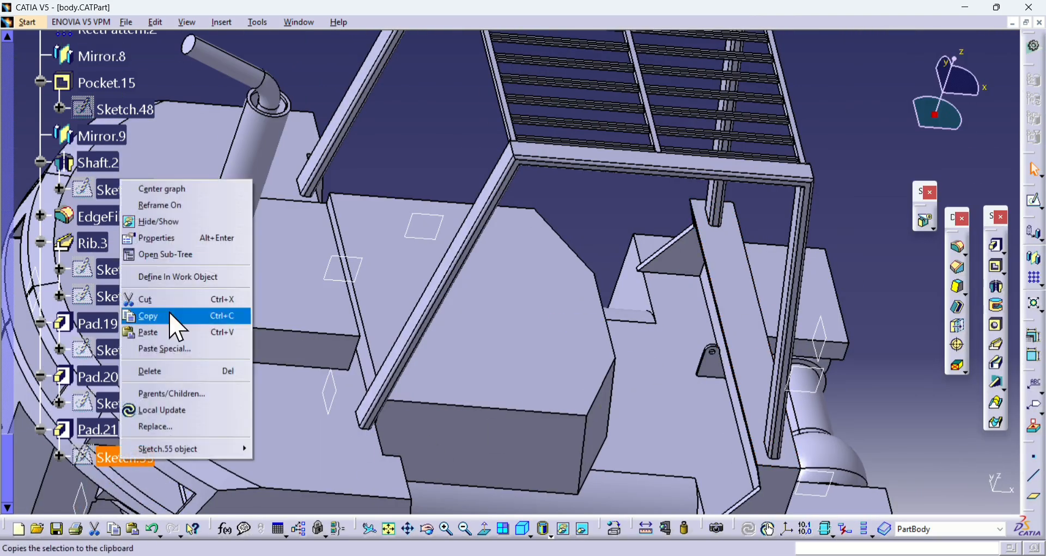
click(172, 223)
Step: Try to delete the lug pad together with its aggregated elements, and undo the deletion
right_click(117, 439)
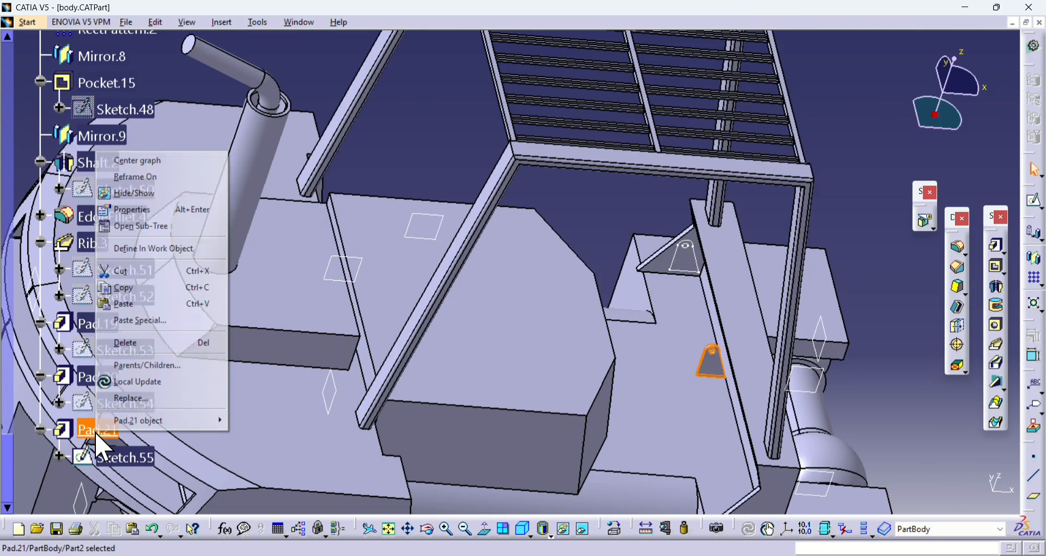
click(150, 344)
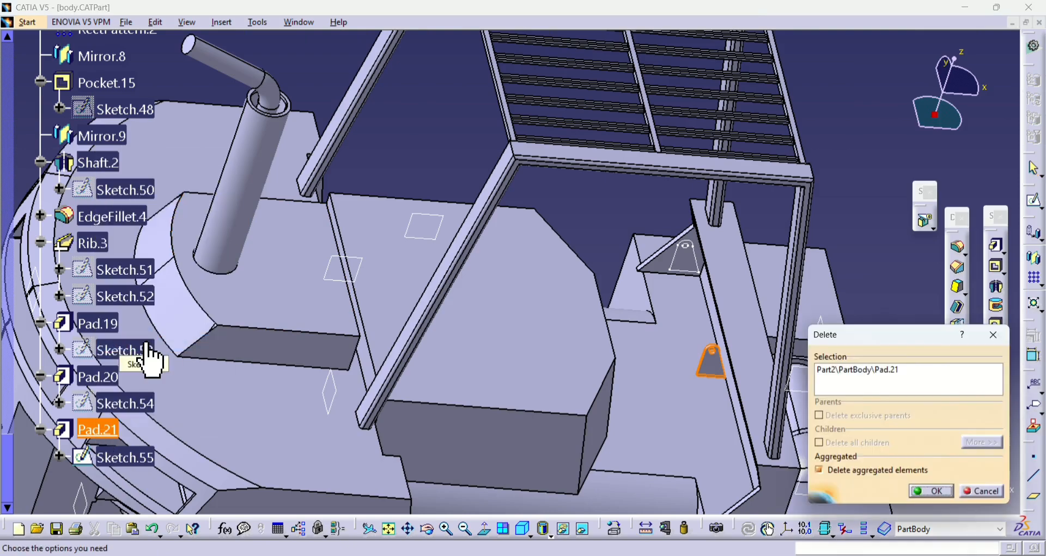
key(Return)
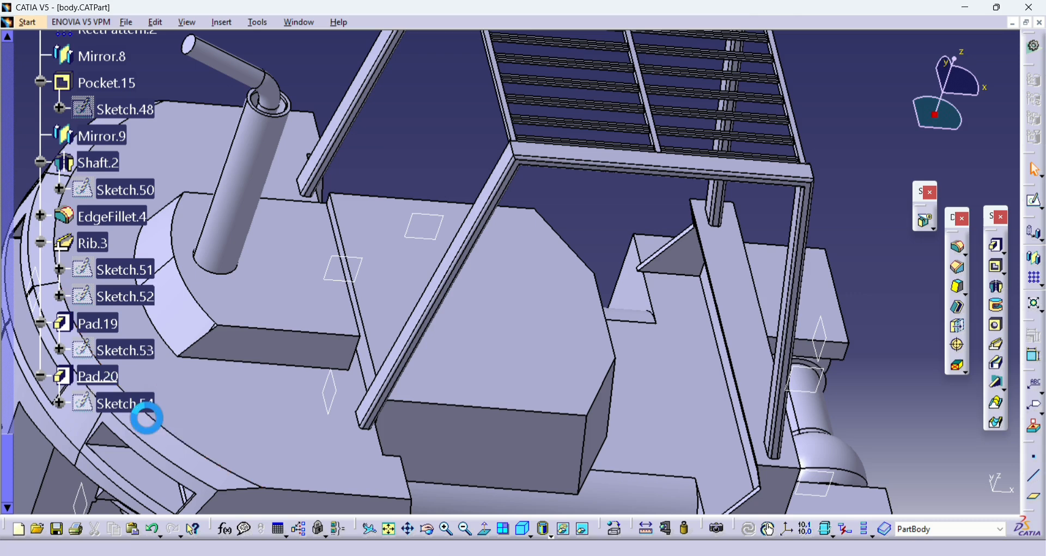
key(ctrl+z)
Step: Delete the lug pad with Delete aggregated elements turned off, keeping its sketch
right_click(100, 431)
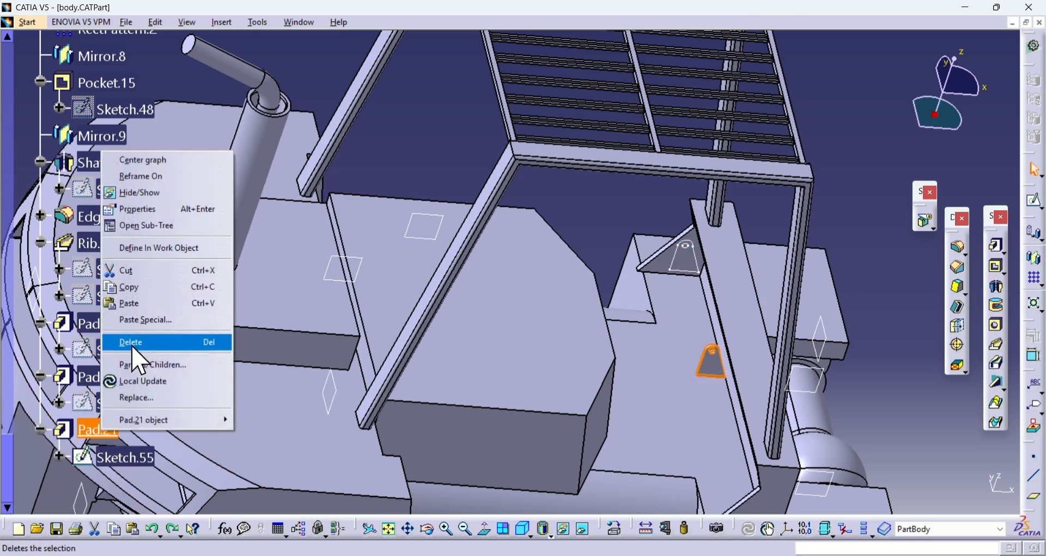
click(133, 344)
click(871, 471)
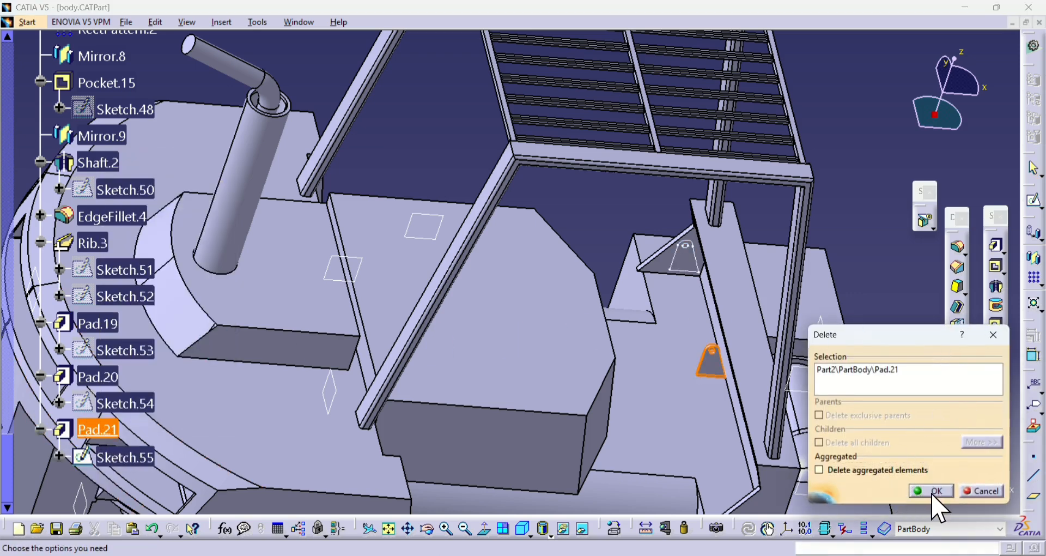
click(933, 492)
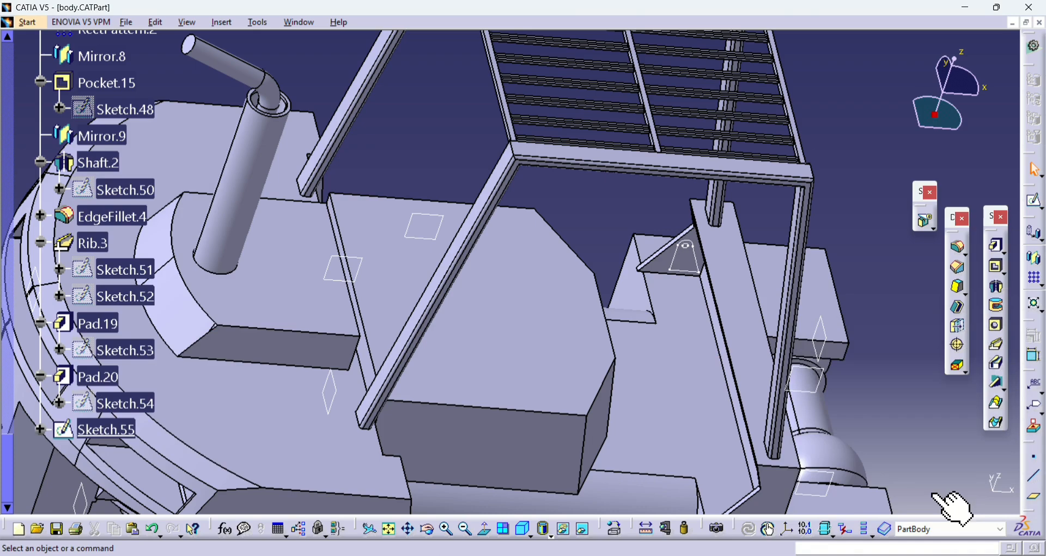
Step: Start a sketch on the reference plane by the round cylinder and project the complete lug profile with its hole from Sketch.55 into it
click(1038, 205)
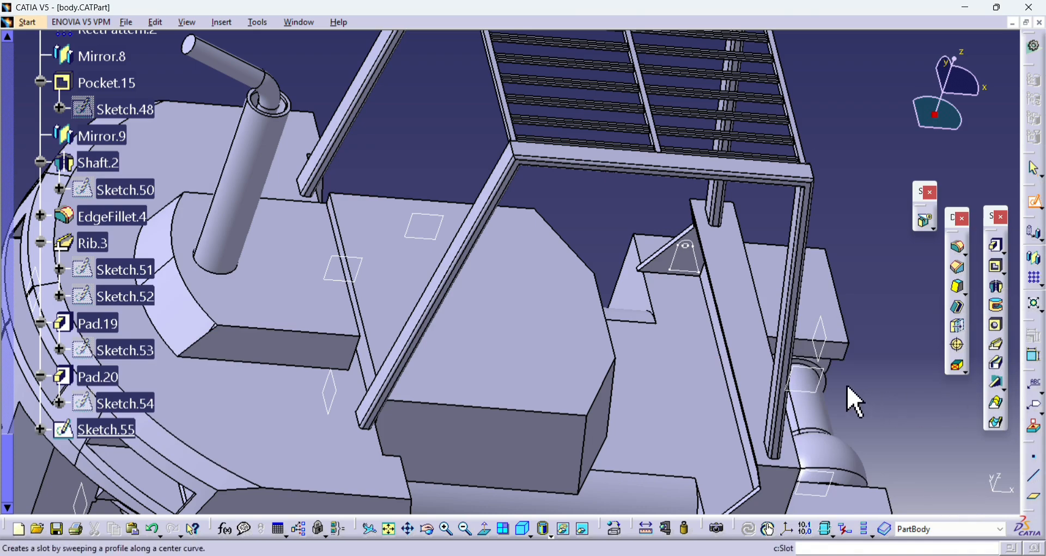
click(820, 376)
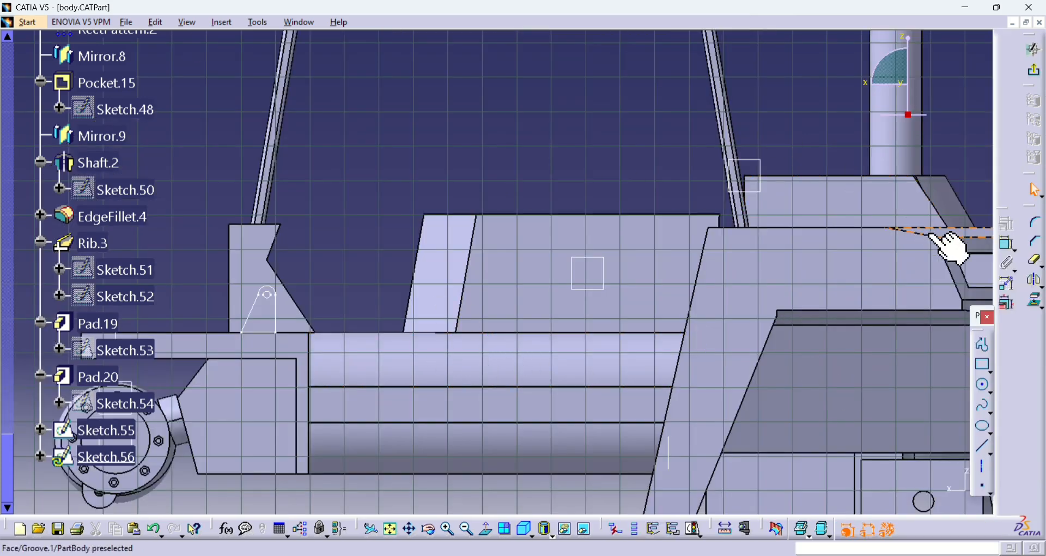
click(276, 307)
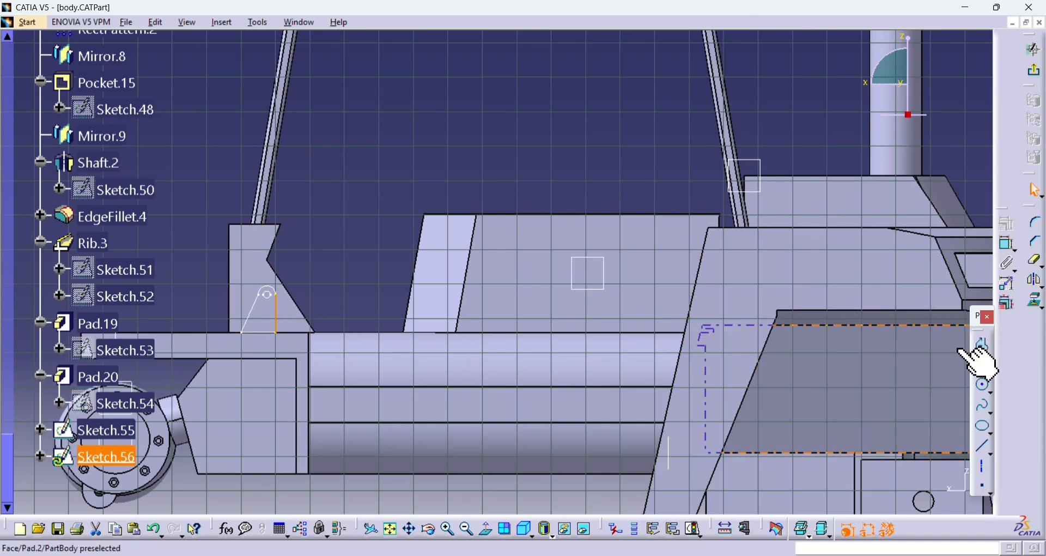
key(ctrl+z)
click(274, 308)
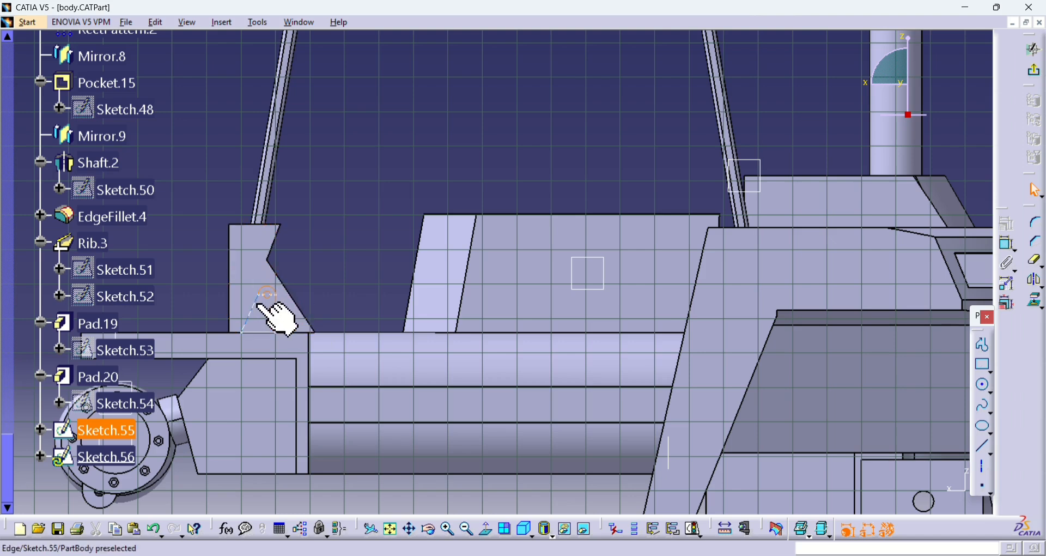
click(271, 330)
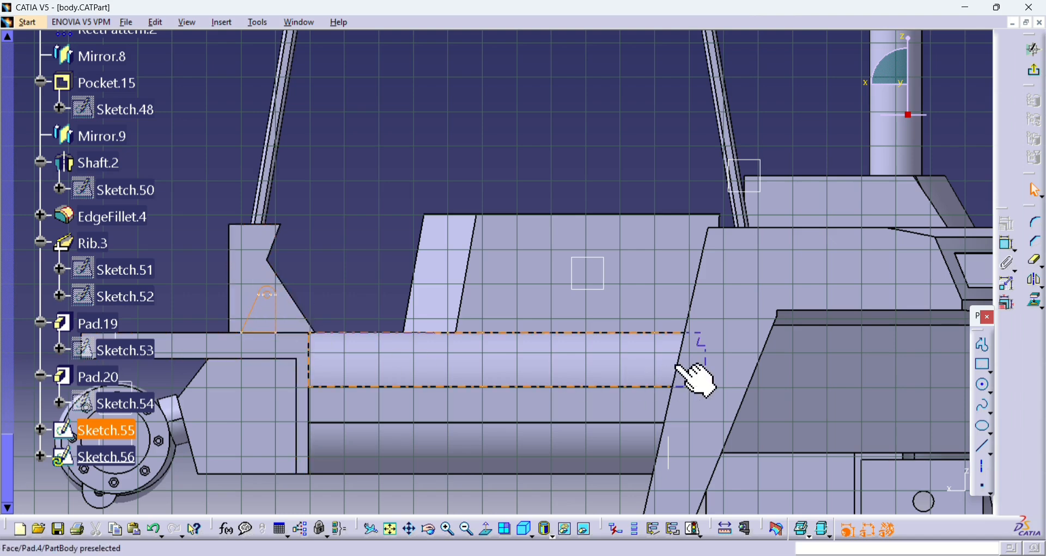
click(1035, 300)
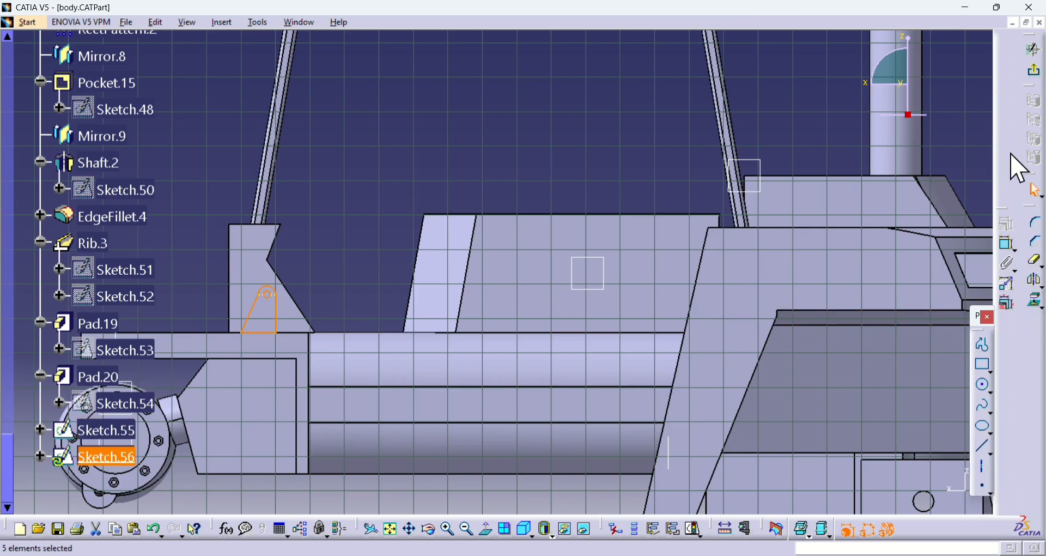
click(1036, 73)
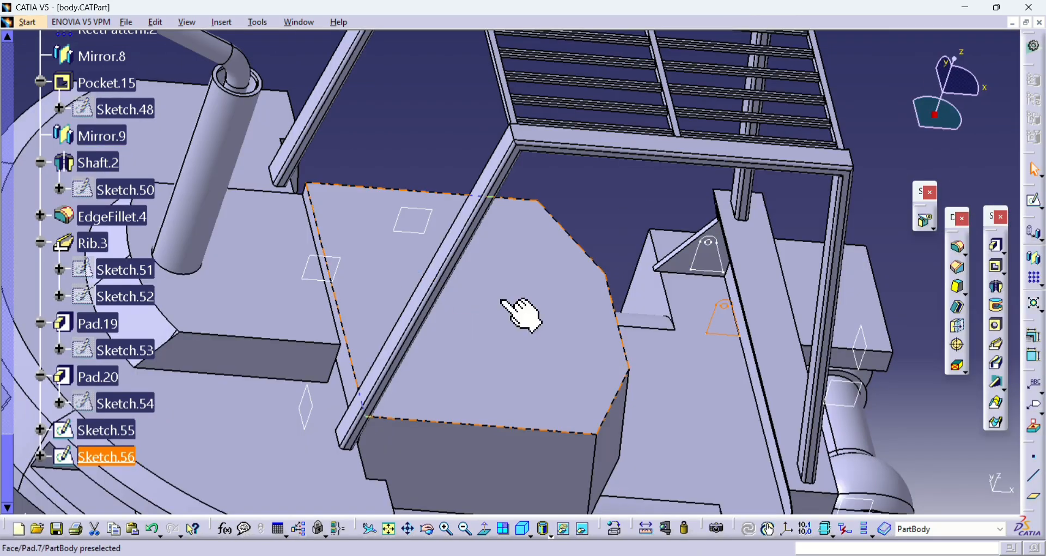
Step: Try to pad Sketch.56 with a first limit of 528 mm and a second limit of -538 mm, and preview it
middle_drag(725, 341, 561, 254)
click(541, 140)
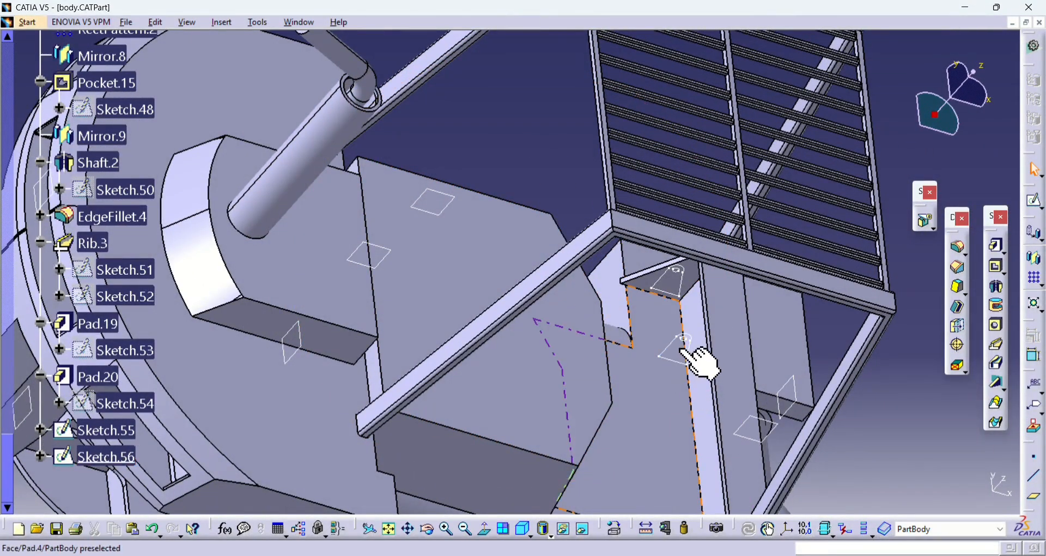
click(998, 249)
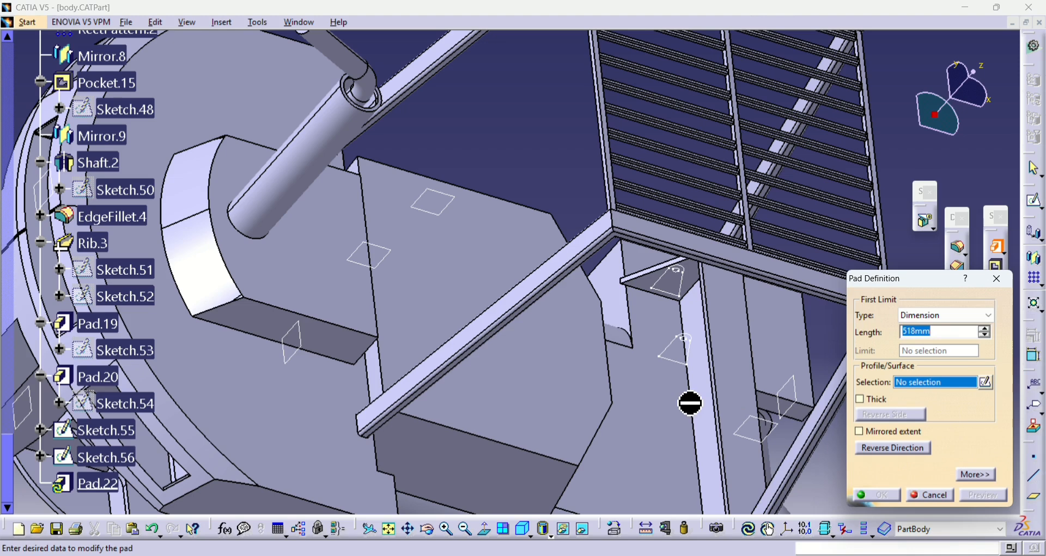
click(976, 475)
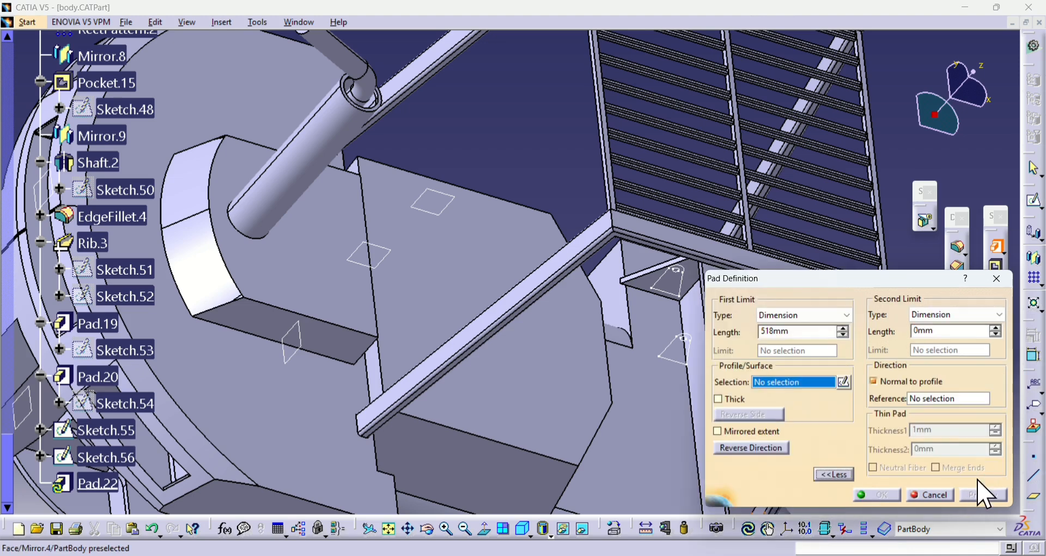
click(689, 348)
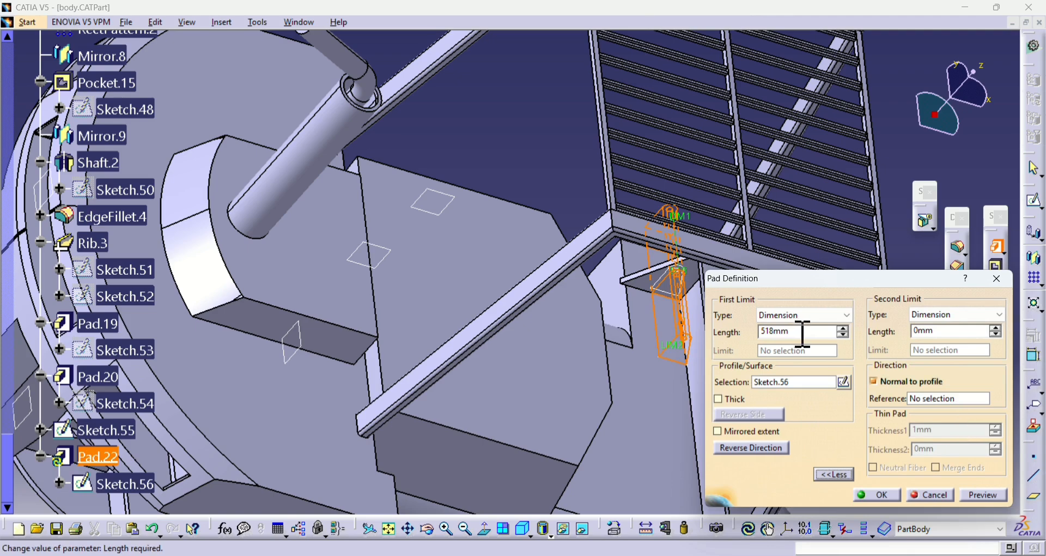
click(763, 332)
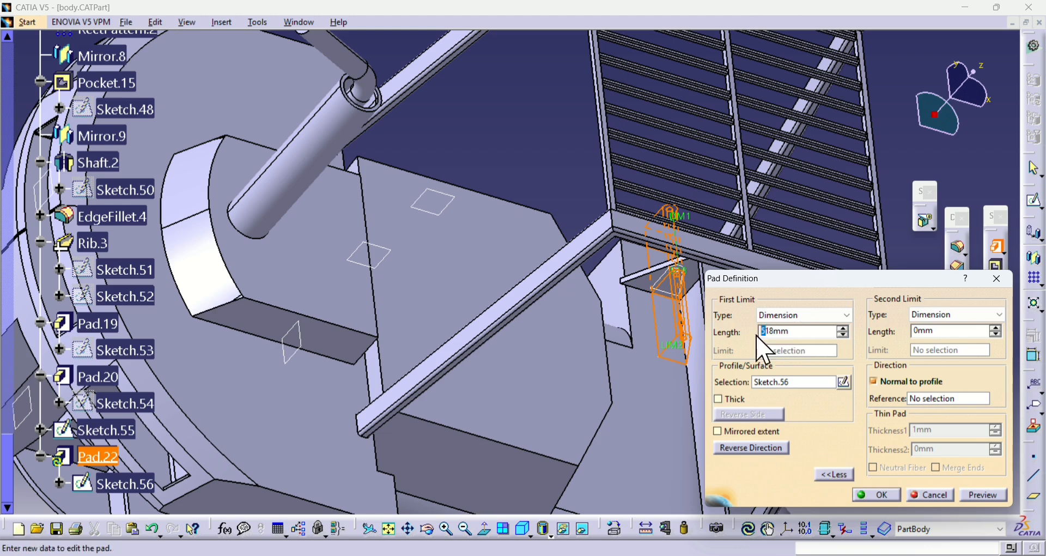
click(809, 336)
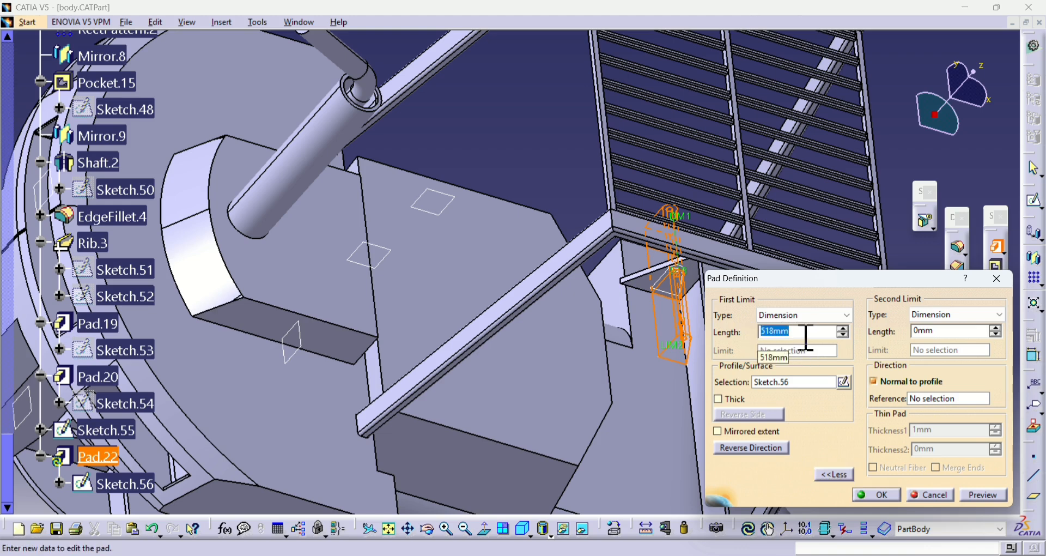
click(971, 332)
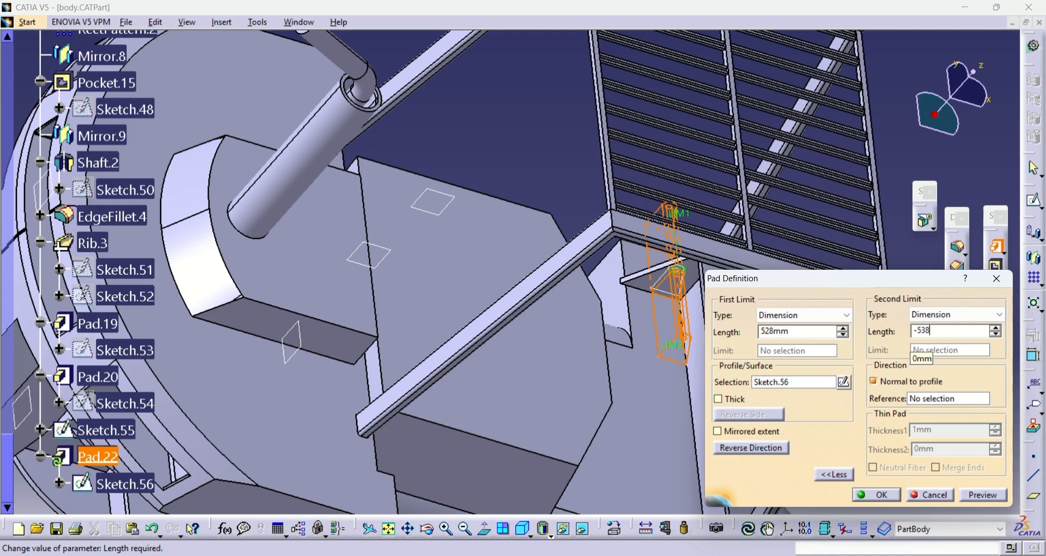
click(990, 496)
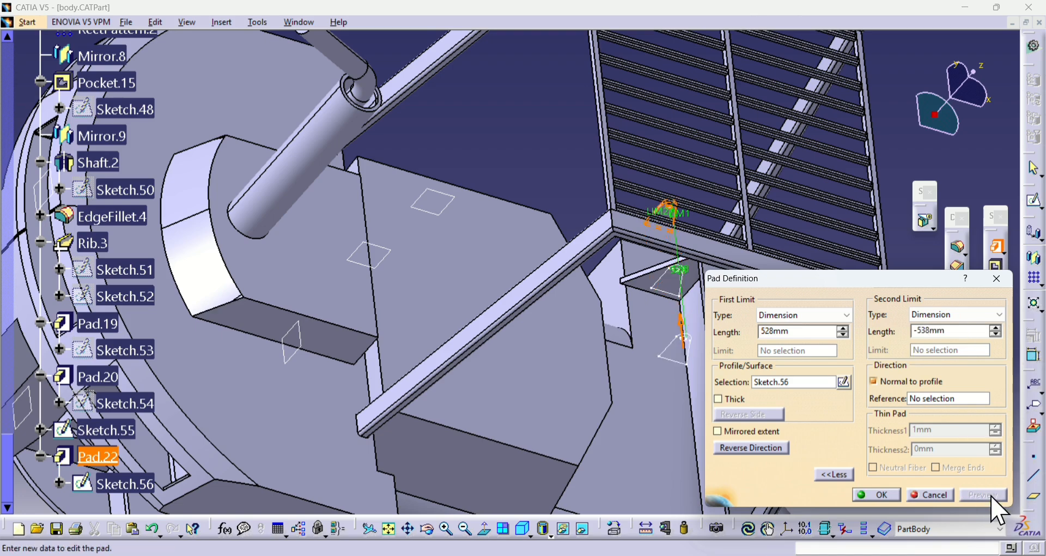
middle_drag(578, 382, 592, 335)
click(993, 281)
click(997, 286)
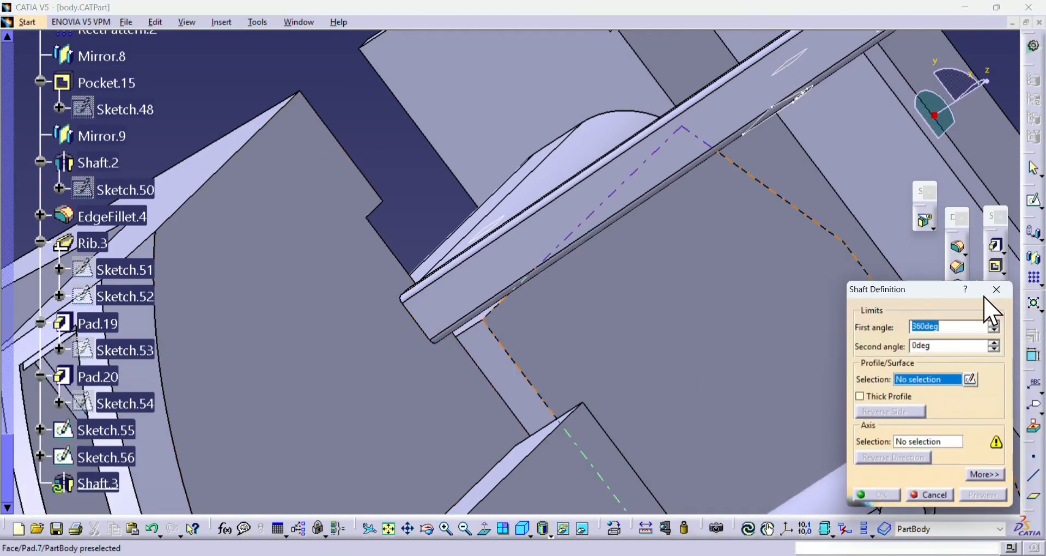
click(998, 281)
Step: Delete Sketch.56 from the PartBody without deleting its exclusive parents
right_click(109, 459)
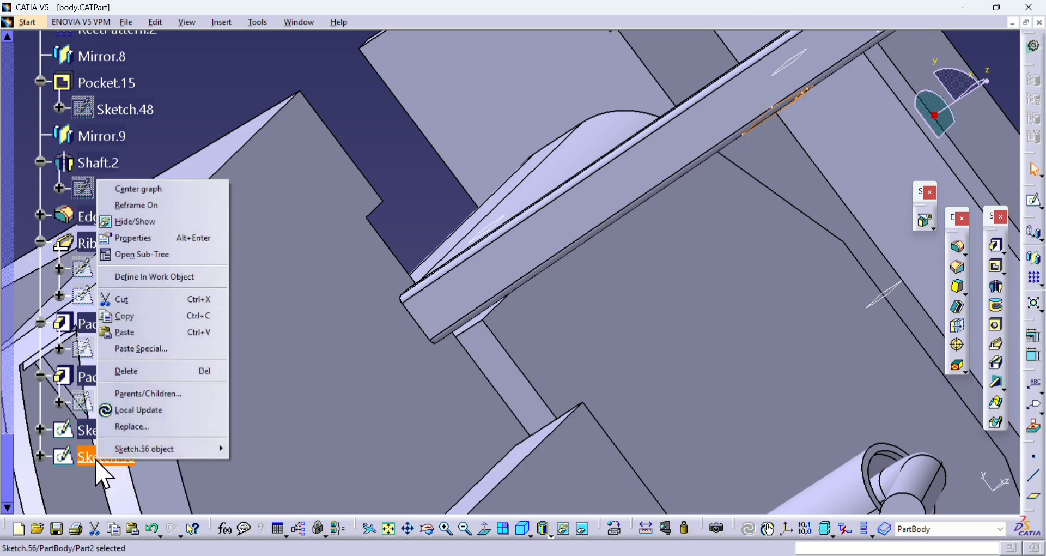
click(134, 370)
key(Return)
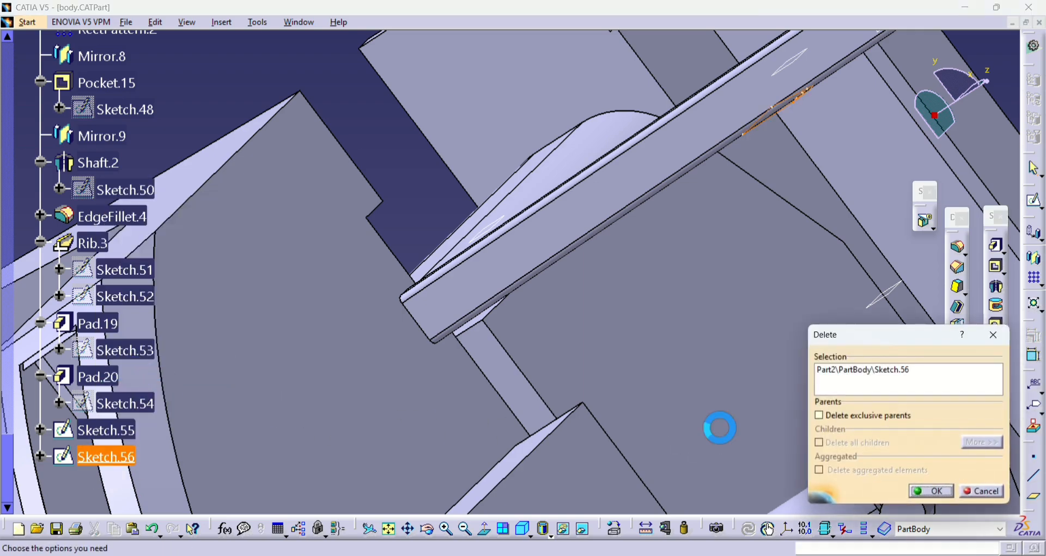
Step: Start a new sketch on the part origin's zx plane
click(391, 528)
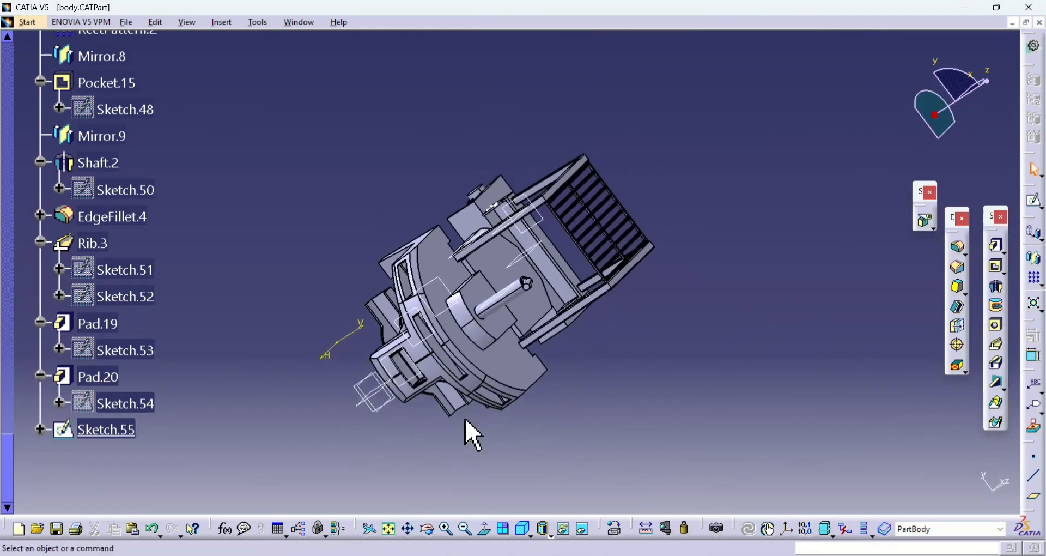
middle_drag(436, 425, 567, 452)
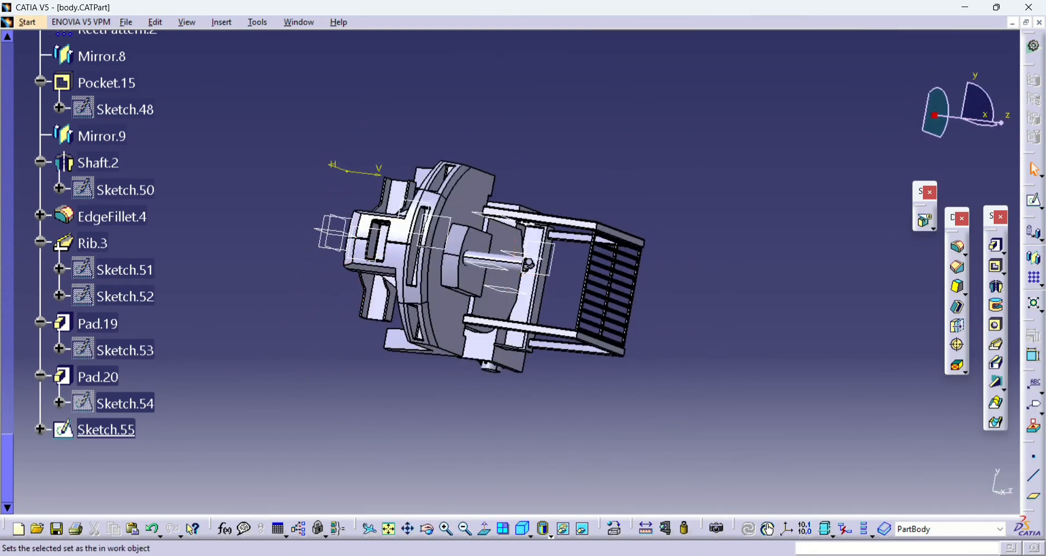
click(1037, 204)
click(1018, 222)
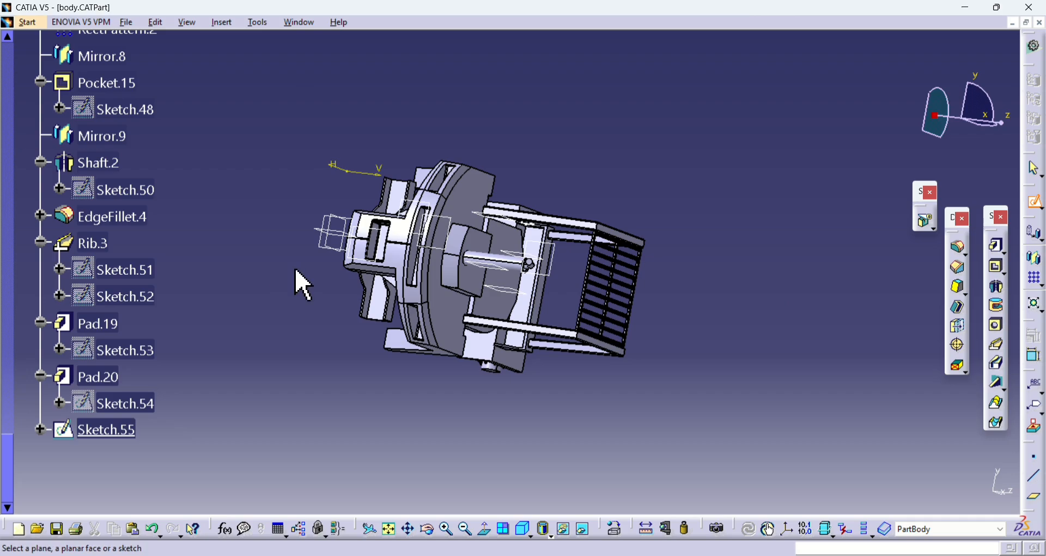
click(323, 245)
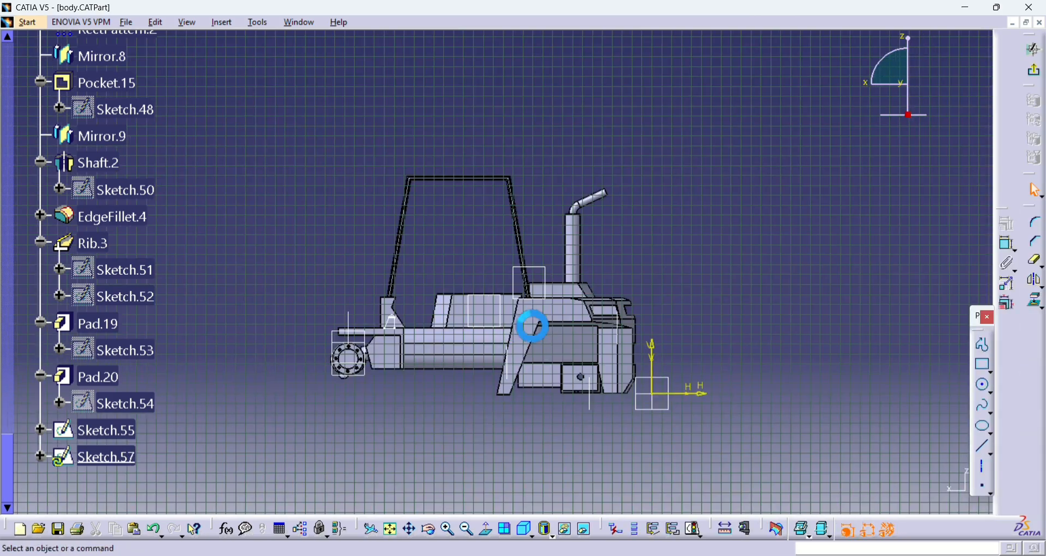
Step: Project the complete lug profile with its hole from Sketch.55 into the new sketch and finish the sketch
click(392, 529)
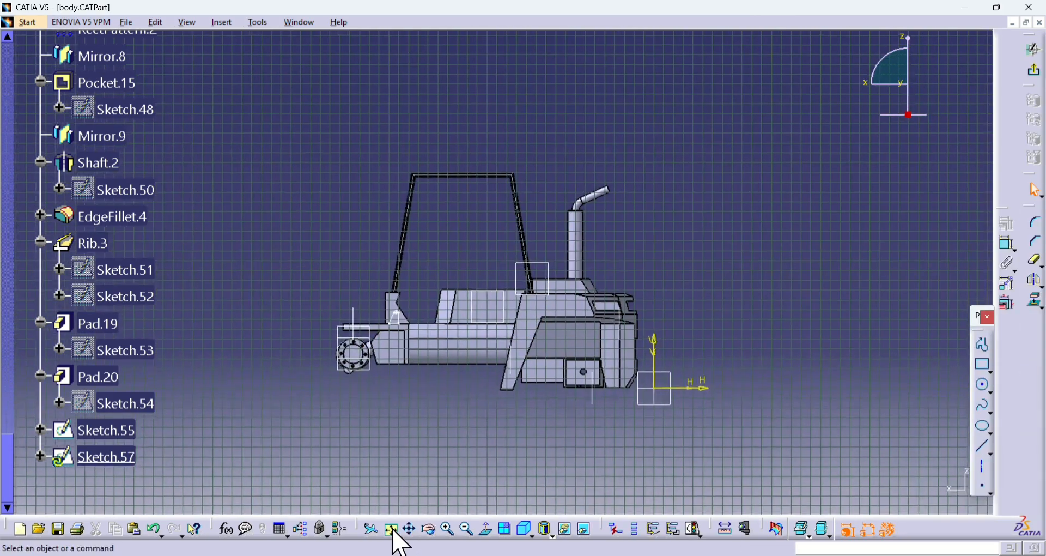
click(450, 528)
click(450, 528)
click(451, 528)
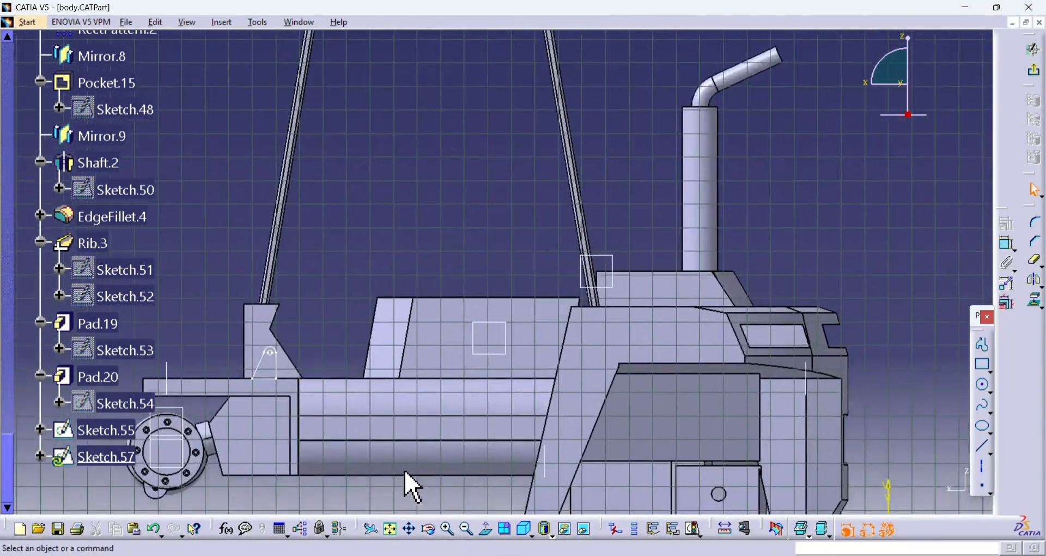
middle_drag(402, 456, 735, 409)
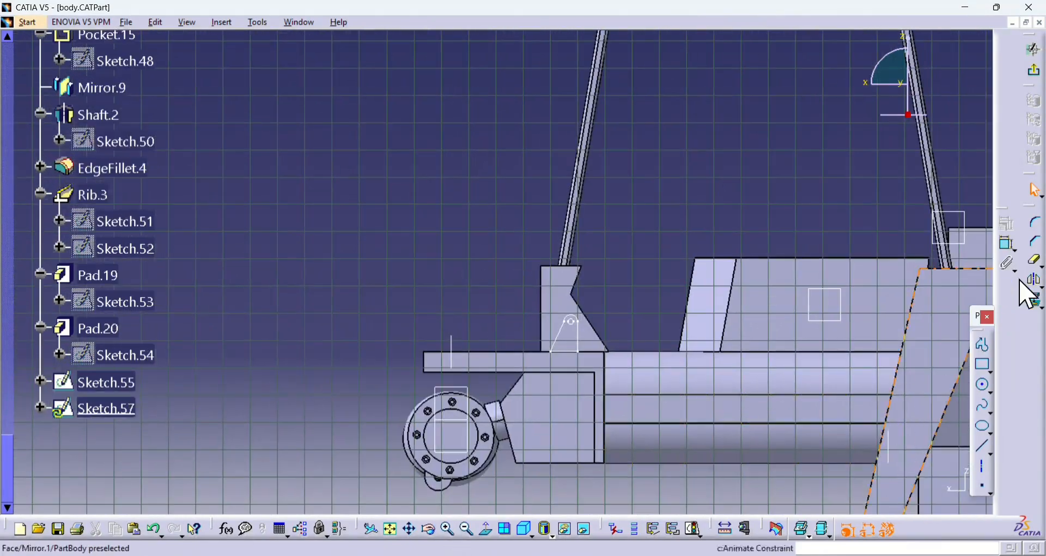
click(1036, 302)
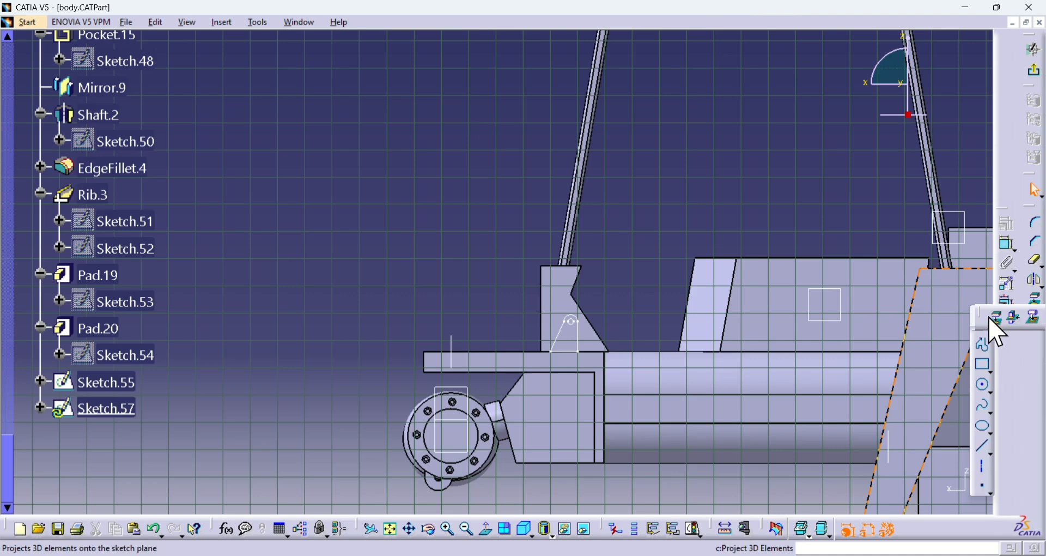
click(576, 348)
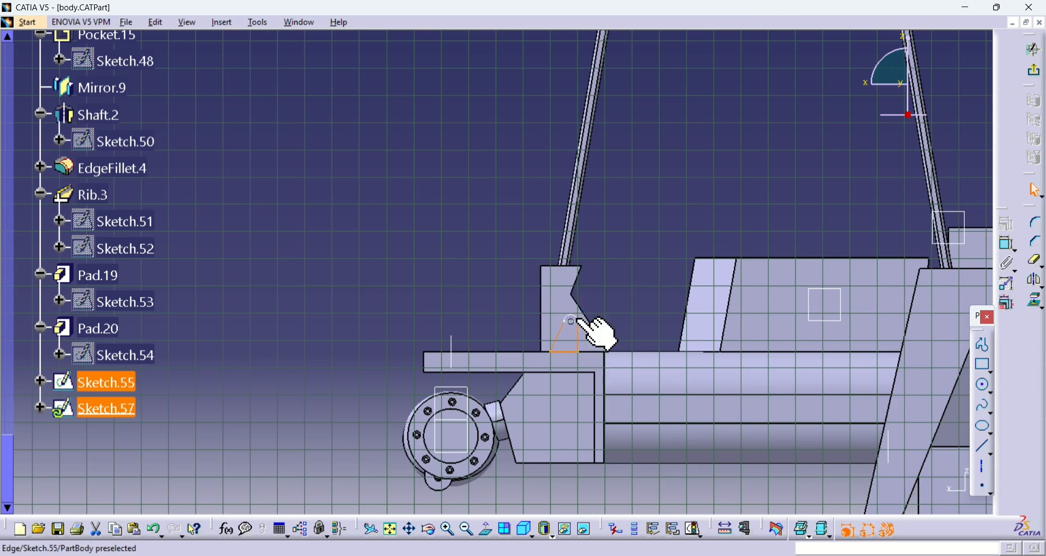
click(1035, 300)
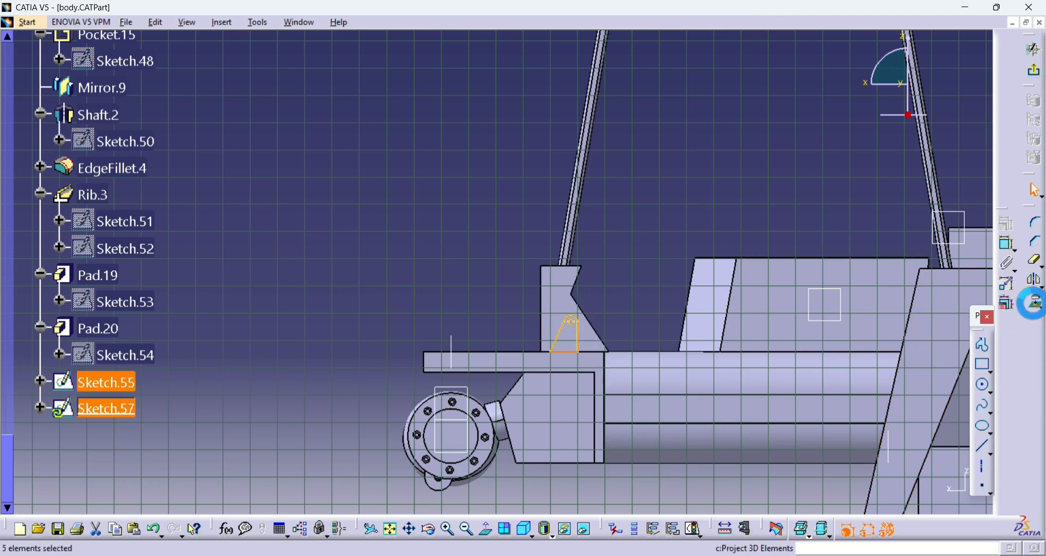
click(1035, 72)
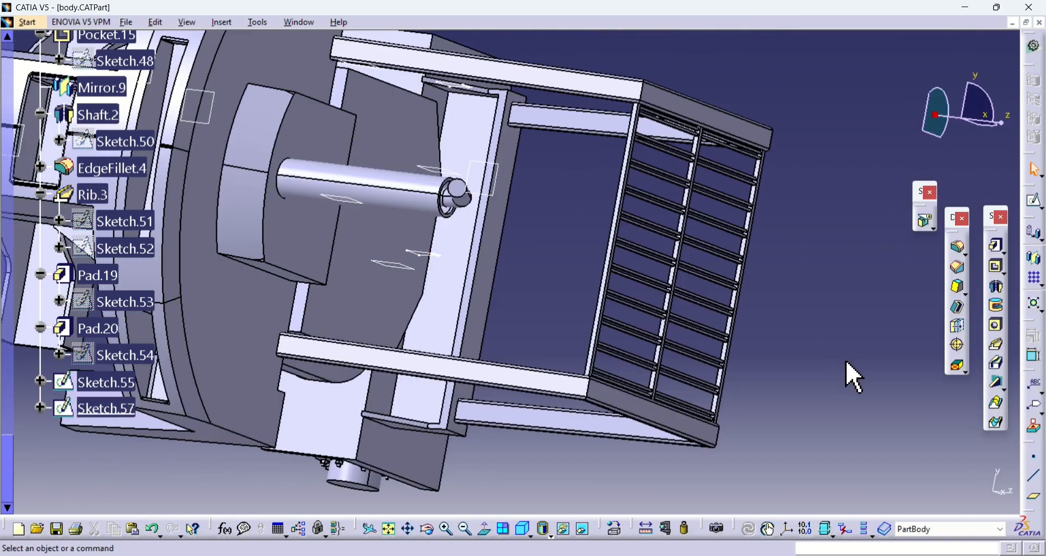
Step: Pad Sketch.57 with a first limit of 528 mm and a second limit of -538 mm
middle_drag(888, 490, 1021, 527)
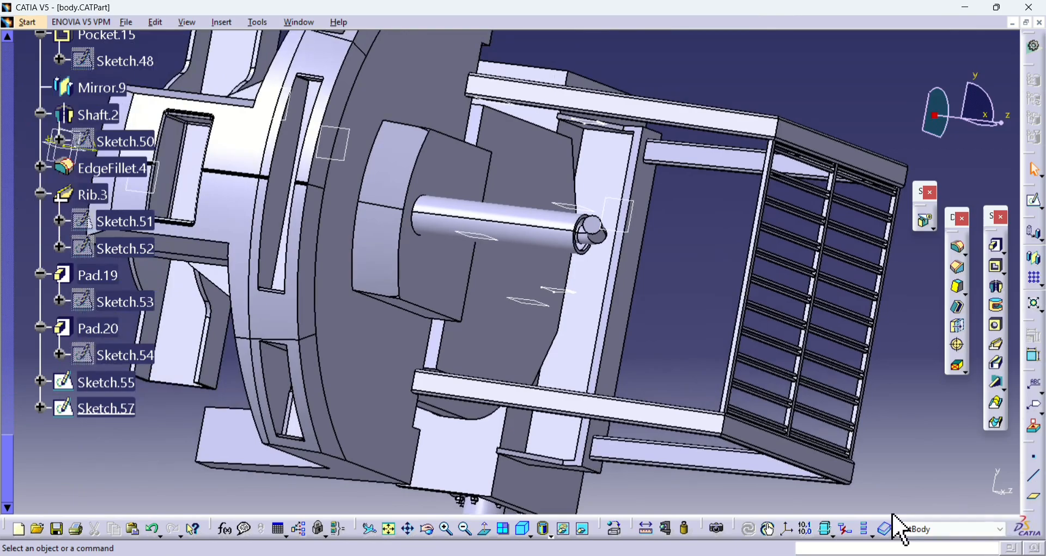
middle_drag(902, 528, 551, 169)
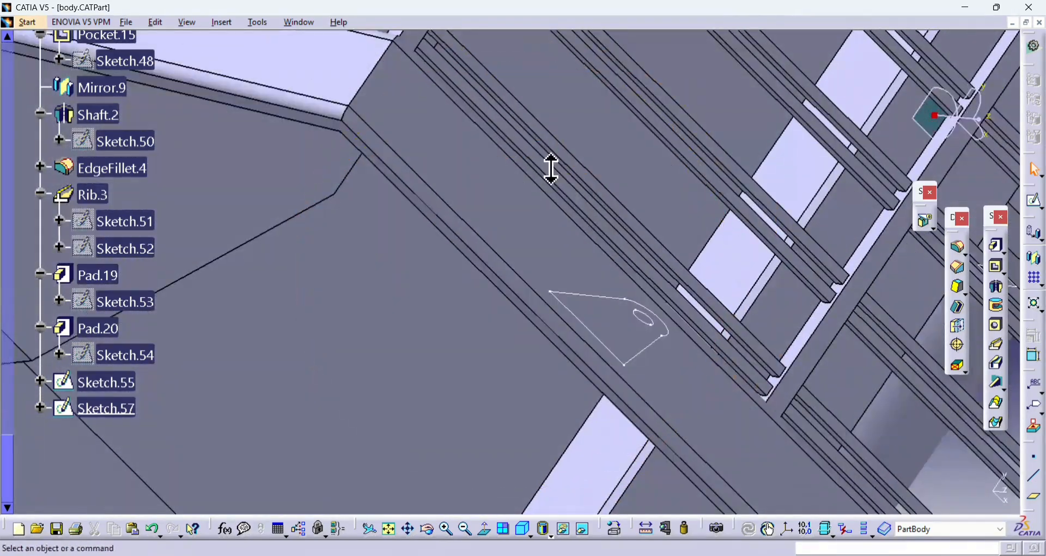
click(996, 245)
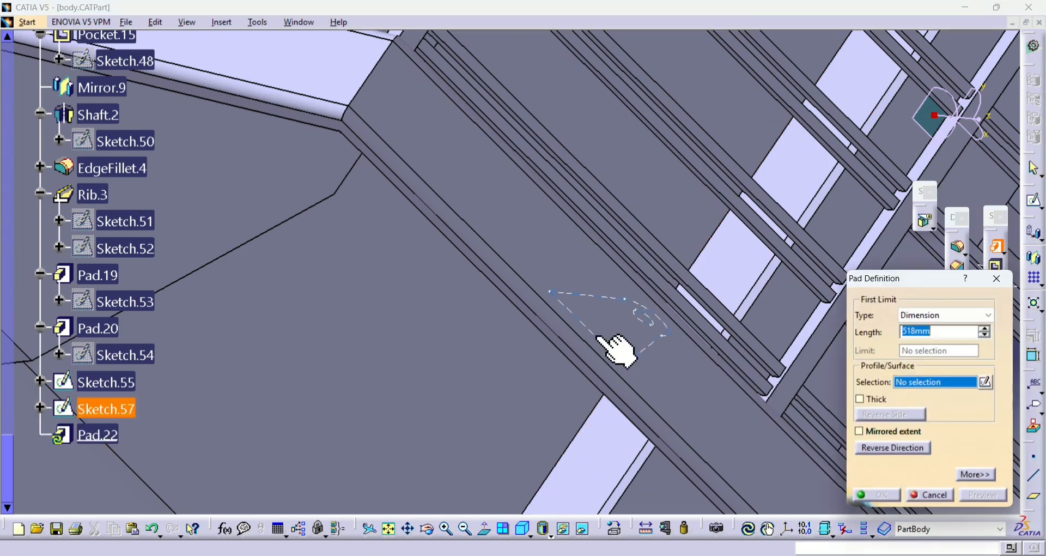
click(646, 362)
click(987, 477)
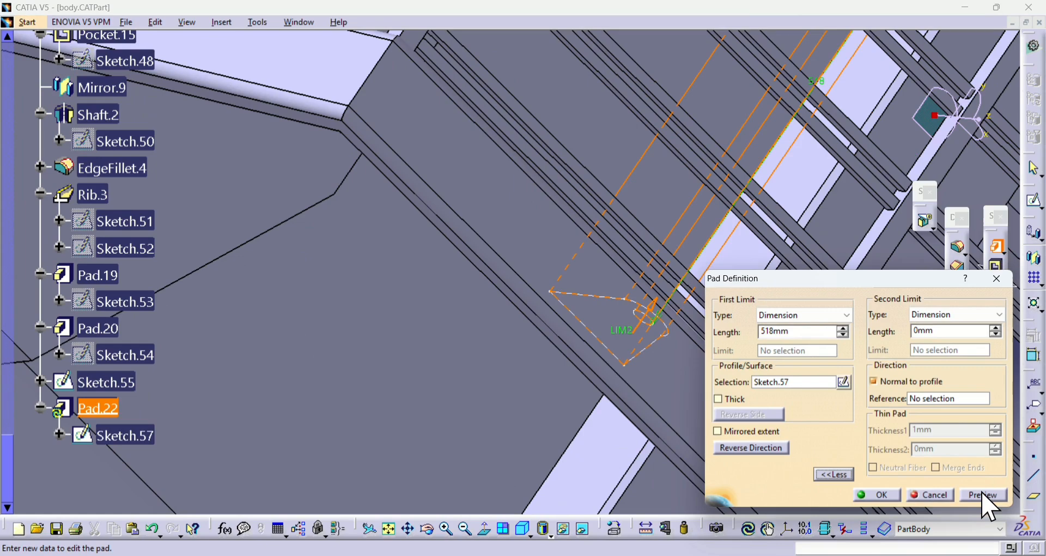
double_click(766, 332)
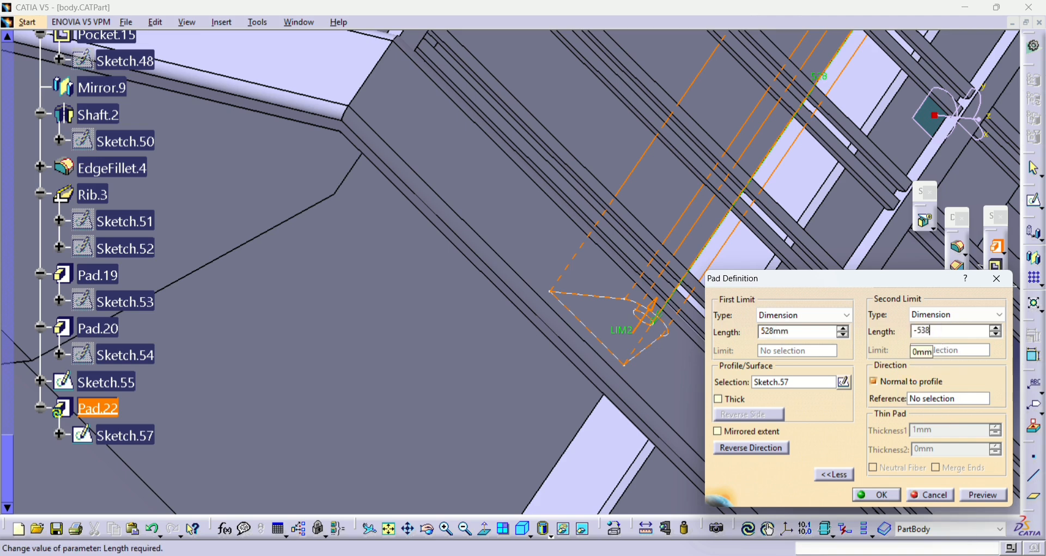
click(989, 496)
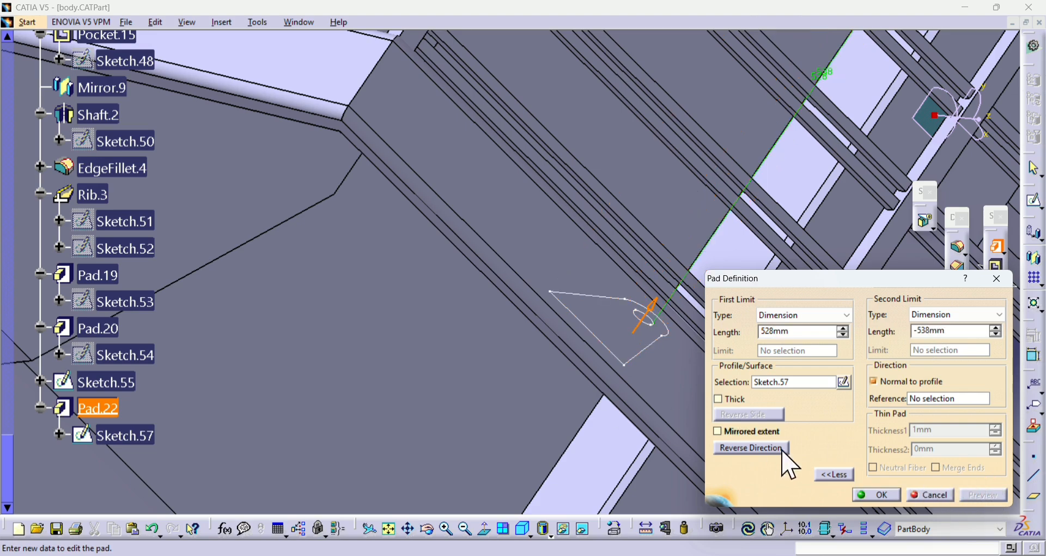
click(878, 491)
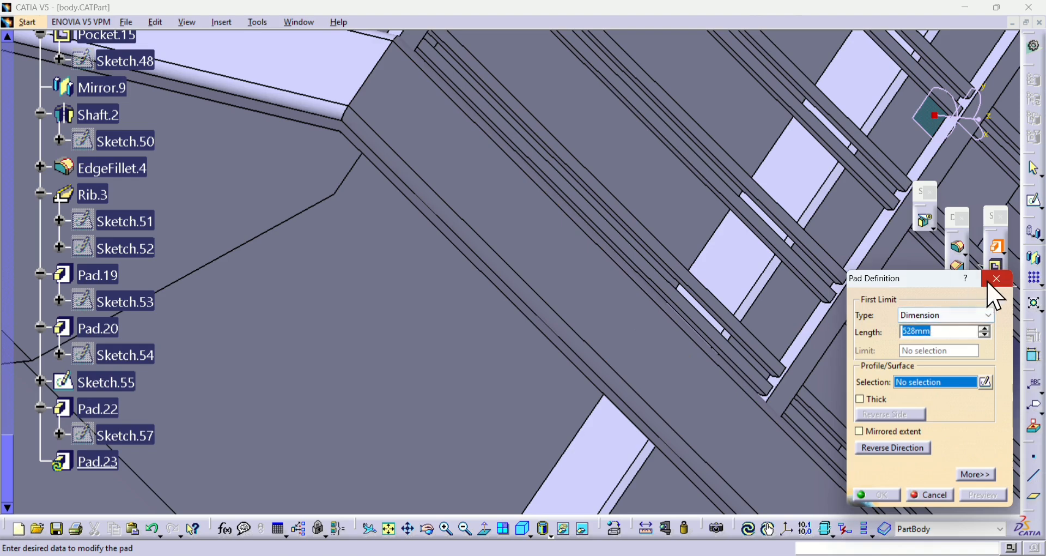
click(995, 279)
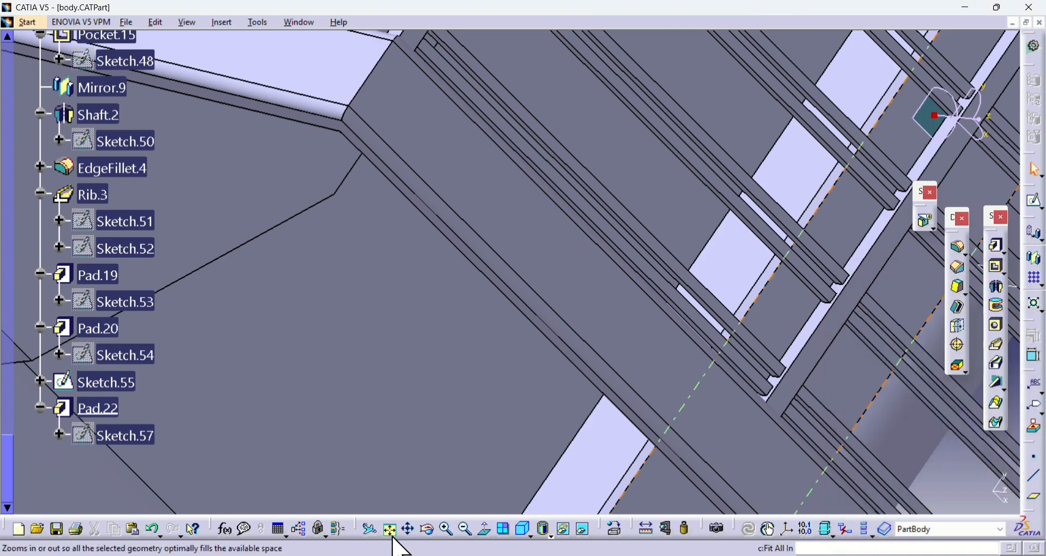
Step: Pad the lug profile Sketch.57 a second time with a first limit of 518 mm and a second limit of -508 mm
click(391, 529)
middle_drag(545, 326, 574, 344)
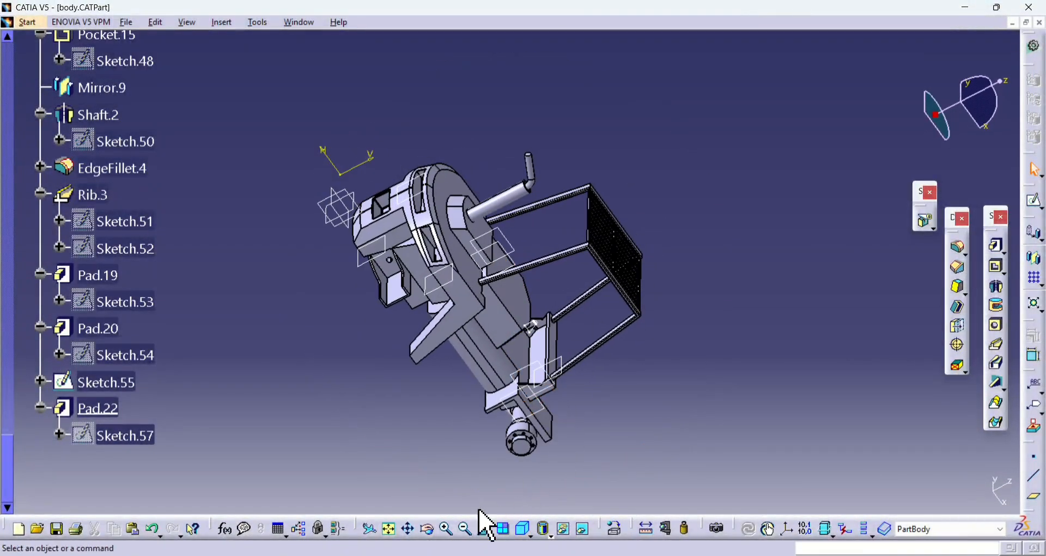
click(451, 525)
click(451, 525)
middle_drag(606, 403, 621, 346)
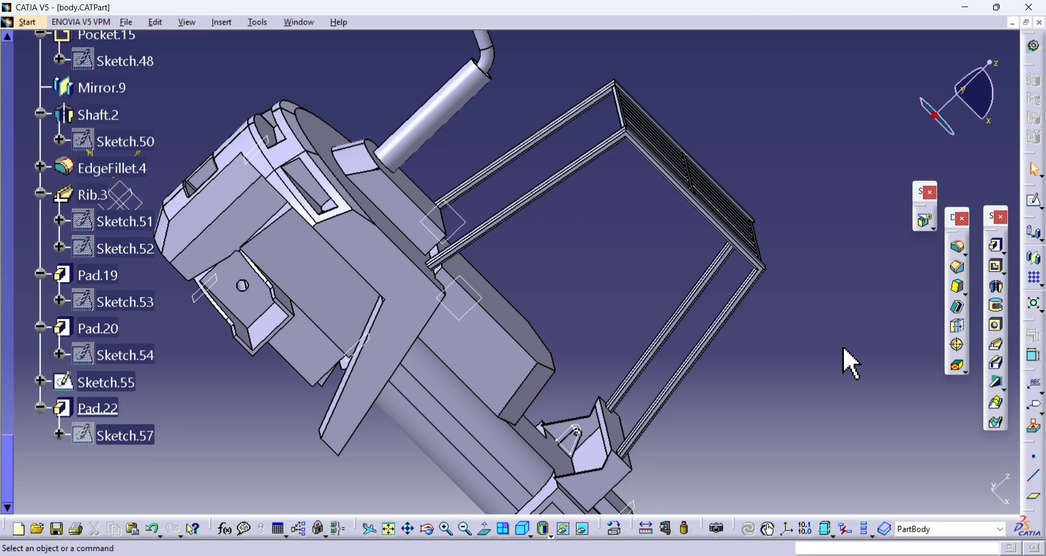
click(998, 245)
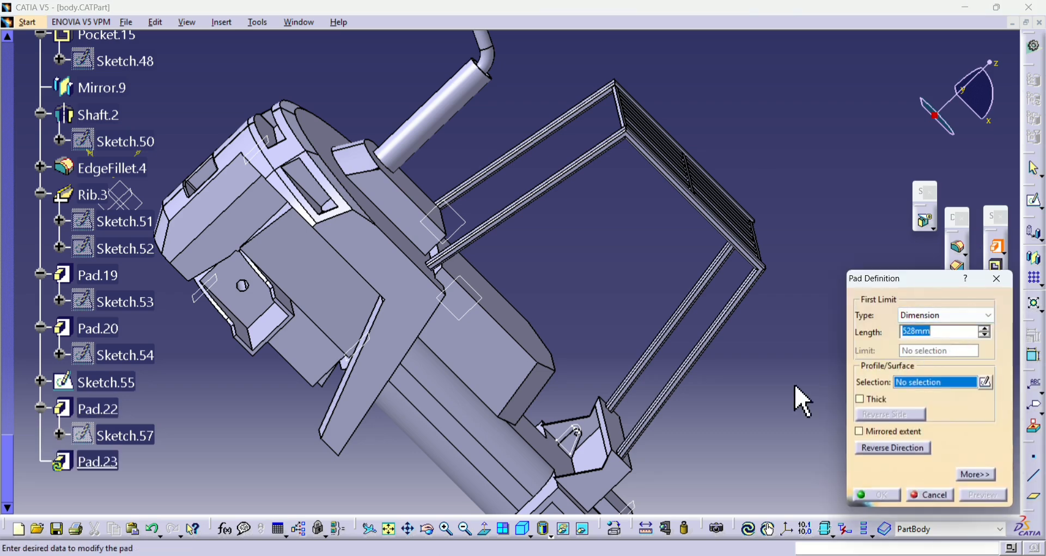
click(975, 475)
click(134, 436)
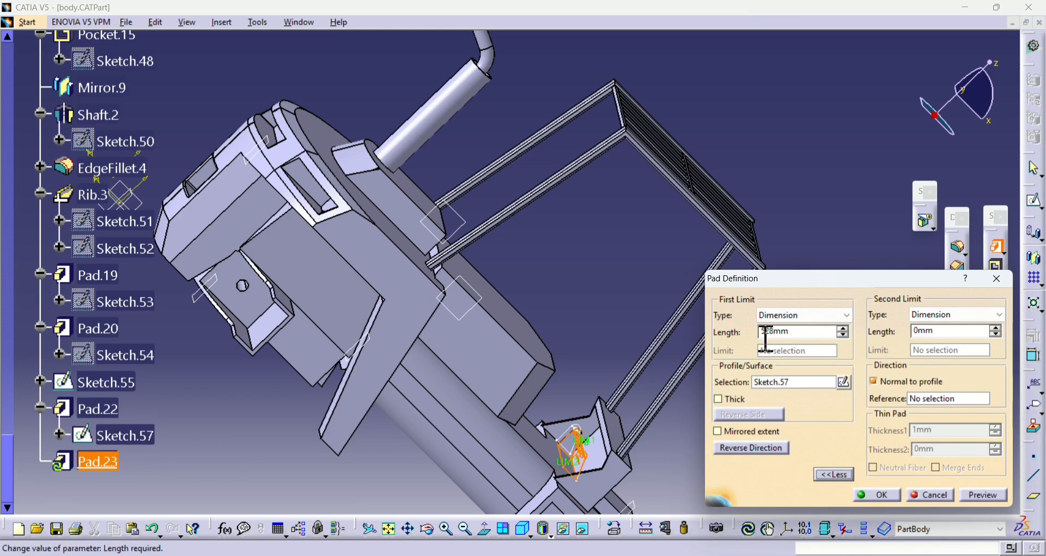
double_click(802, 330)
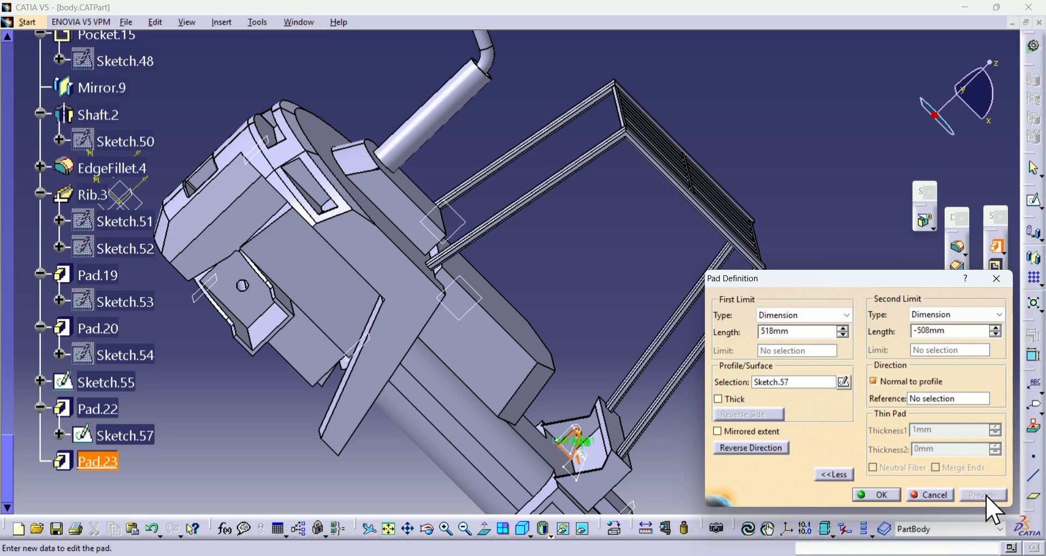
click(885, 497)
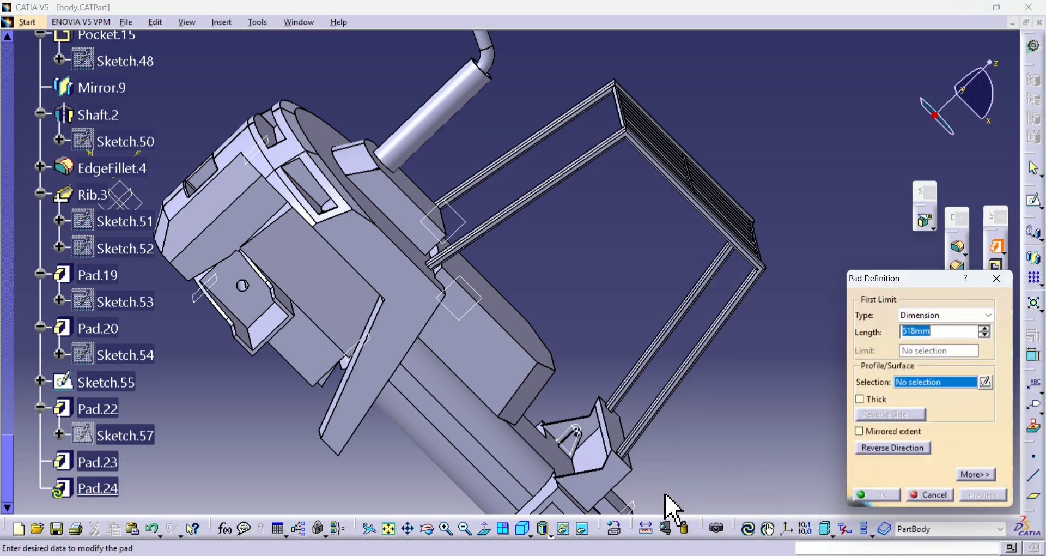
click(995, 279)
Step: Mirror the two lug pads, Pad.22 and Pad.23, about the part origin's zx plane
middle_drag(594, 443, 696, 420)
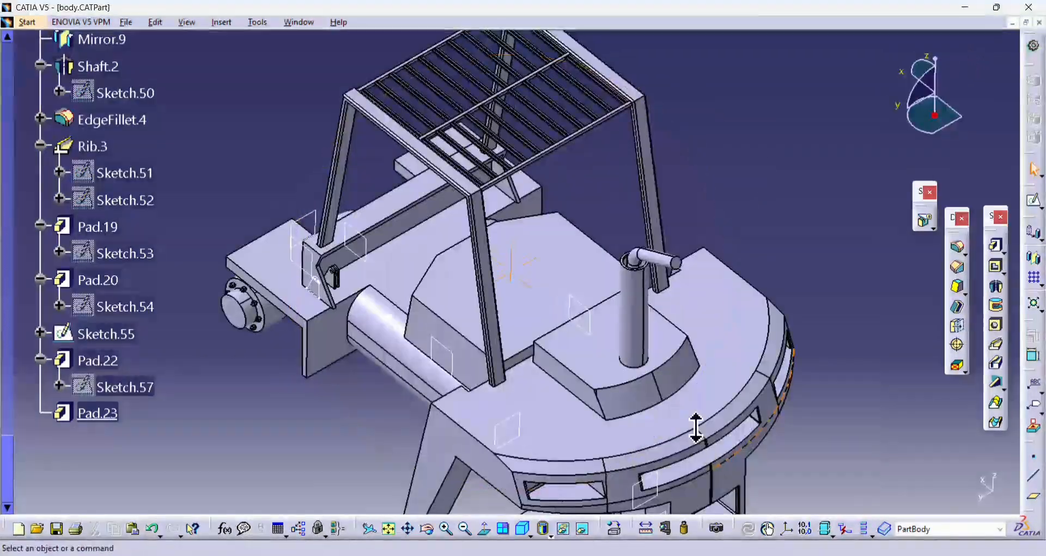
click(446, 529)
click(449, 531)
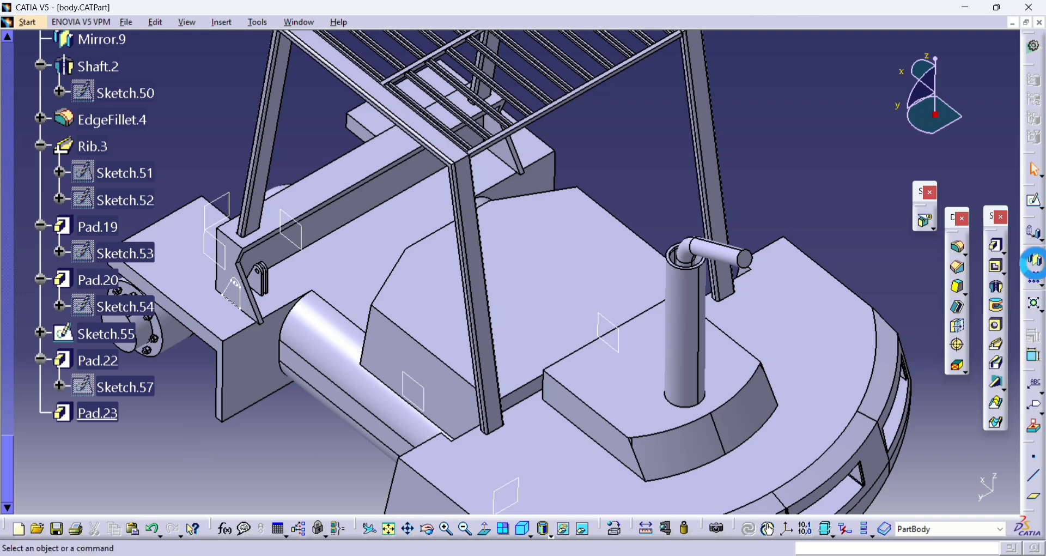
click(101, 360)
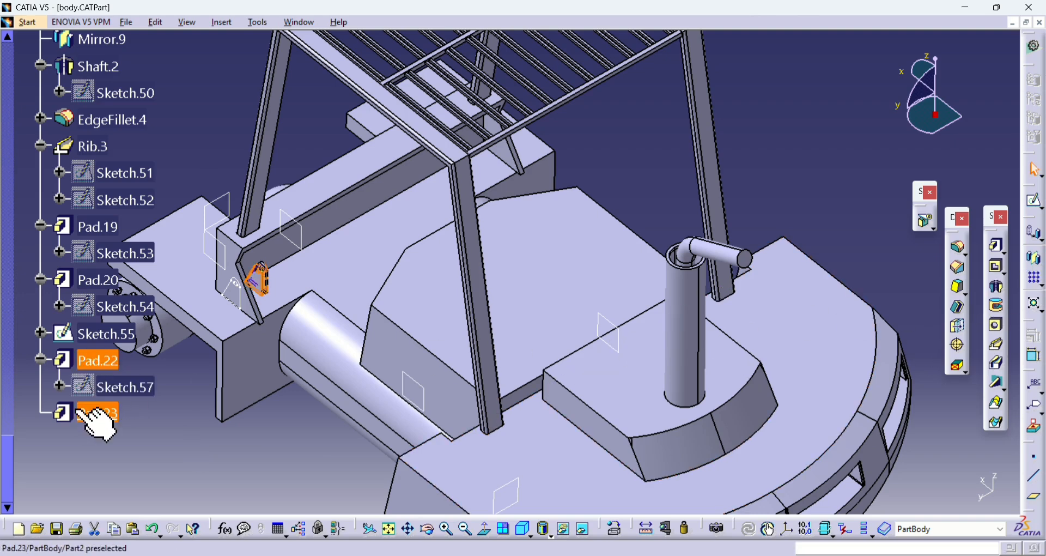
ctrl+click(97, 413)
click(1038, 275)
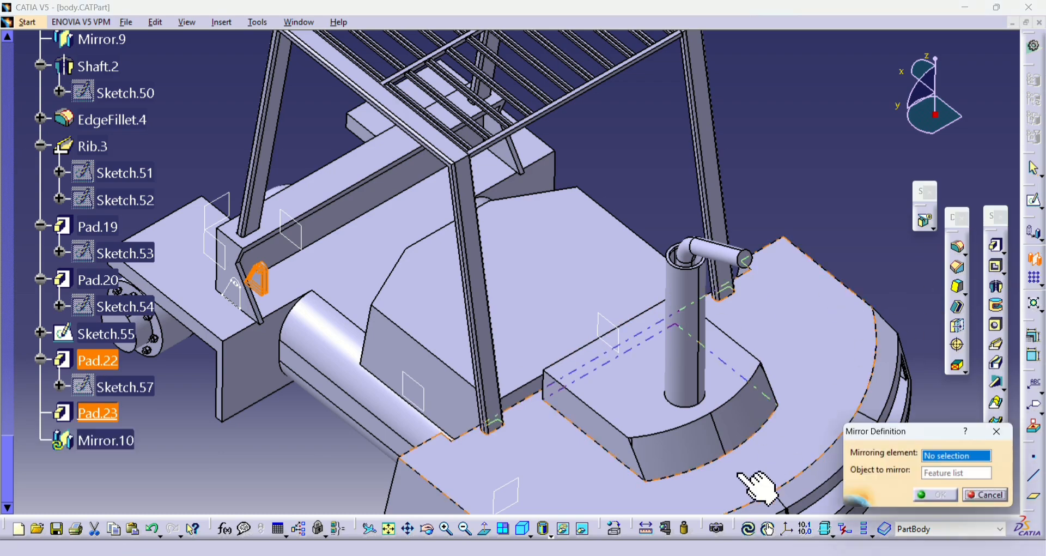
middle_drag(299, 482, 613, 487)
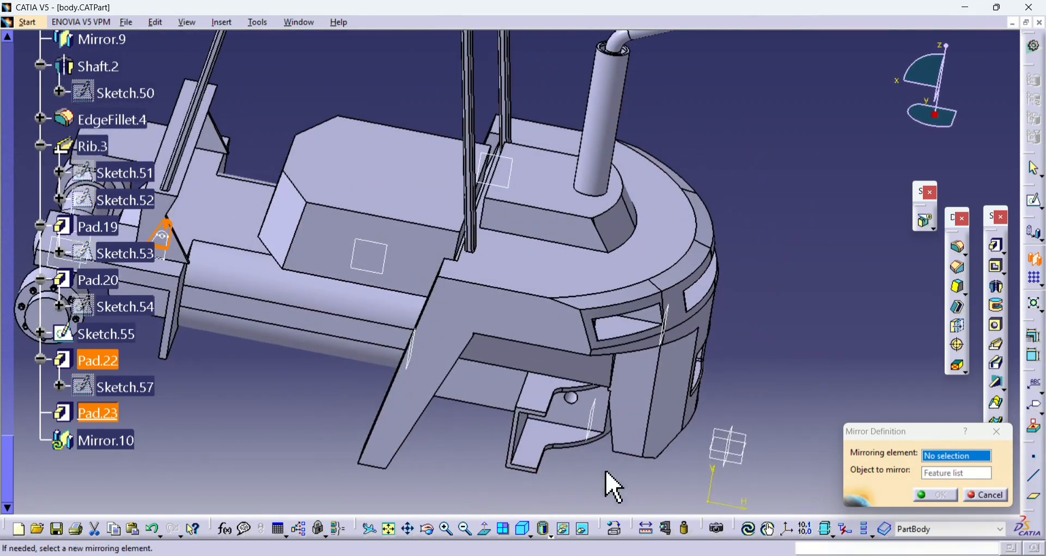
click(742, 445)
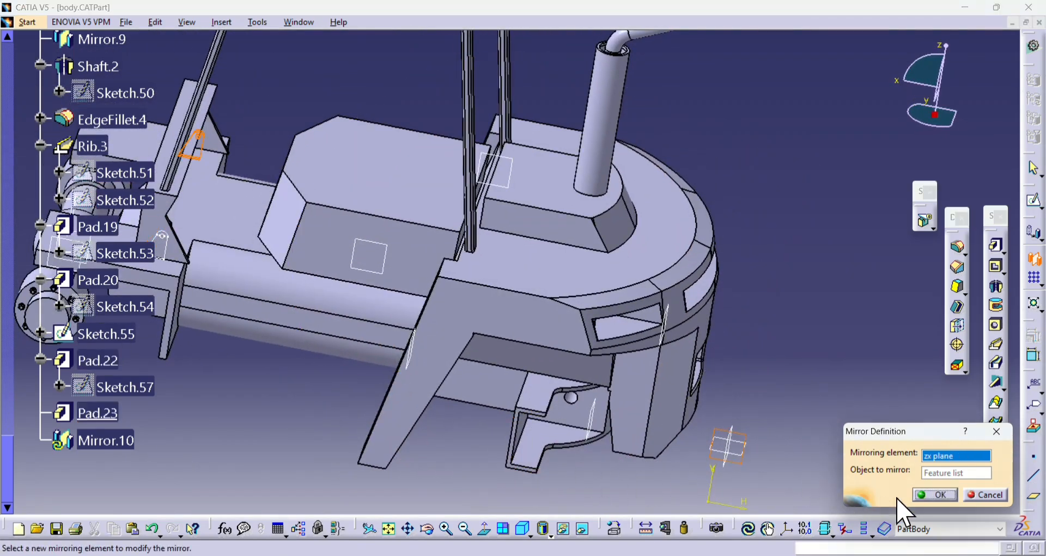
click(928, 495)
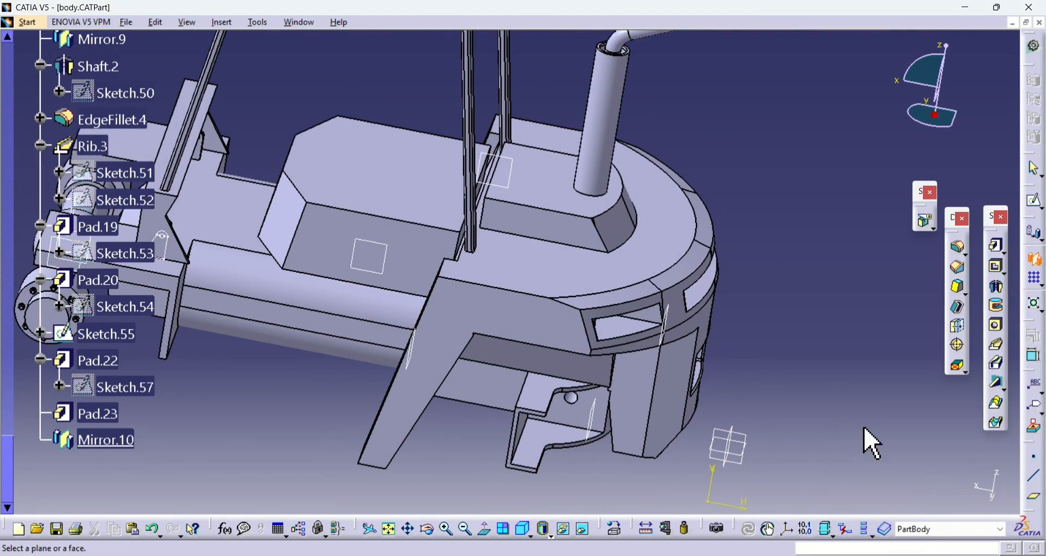